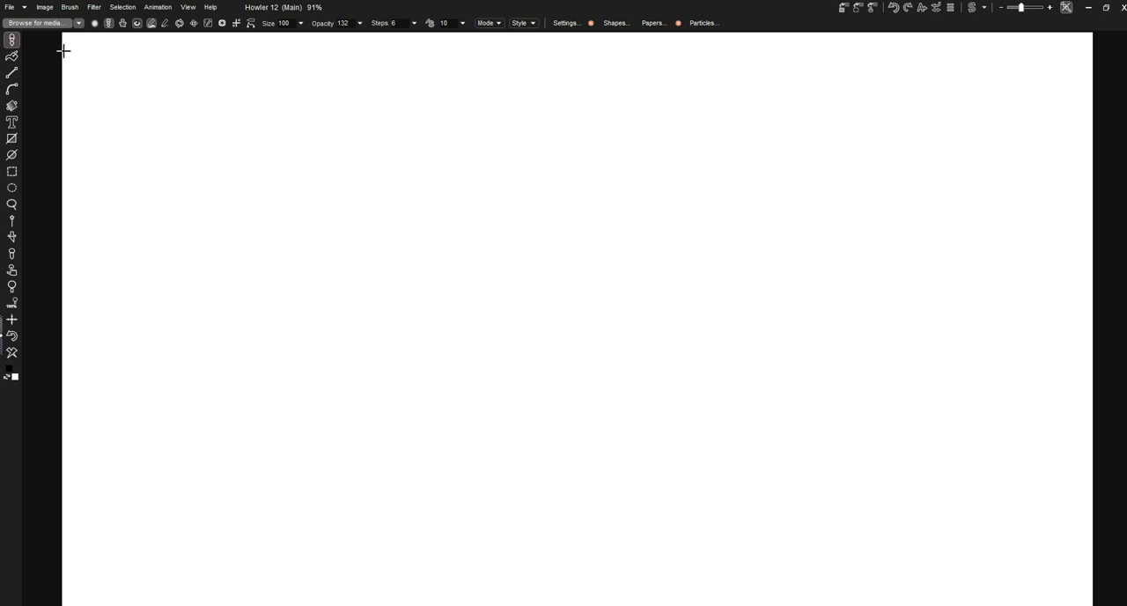
Load the Shrub 08 preset from the Foliage media category and paint a shrub on the left part of the canvas
{"action": "left_click", "coordinate": [44, 24]}
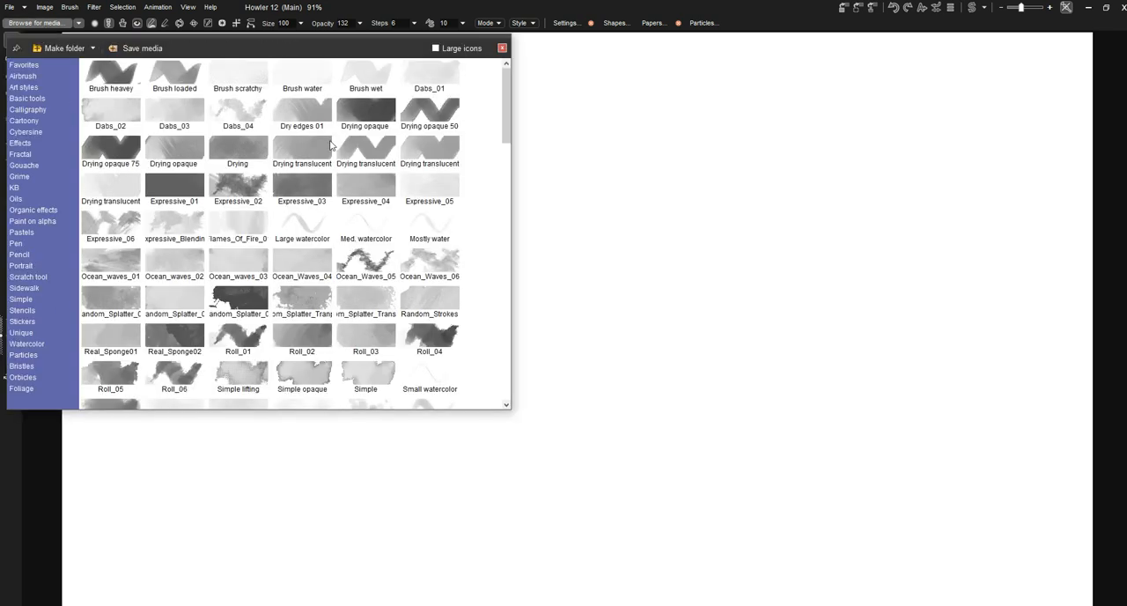
{"action": "left_click", "coordinate": [21, 389]}
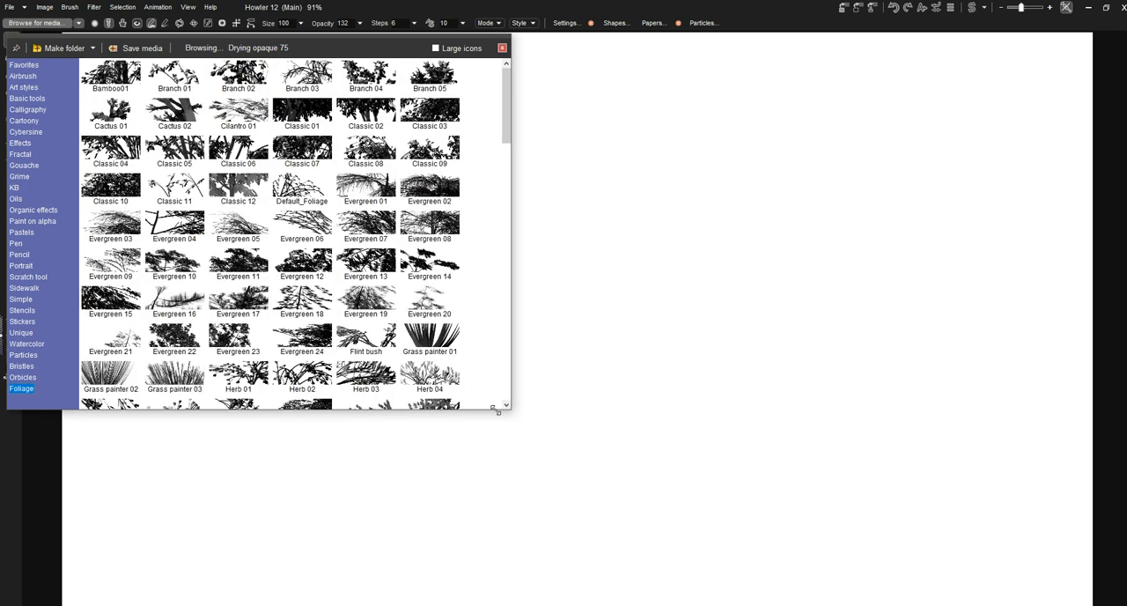
{"action": "left_click_drag", "start_coordinate": [500, 411], "coordinate": [507, 548]}
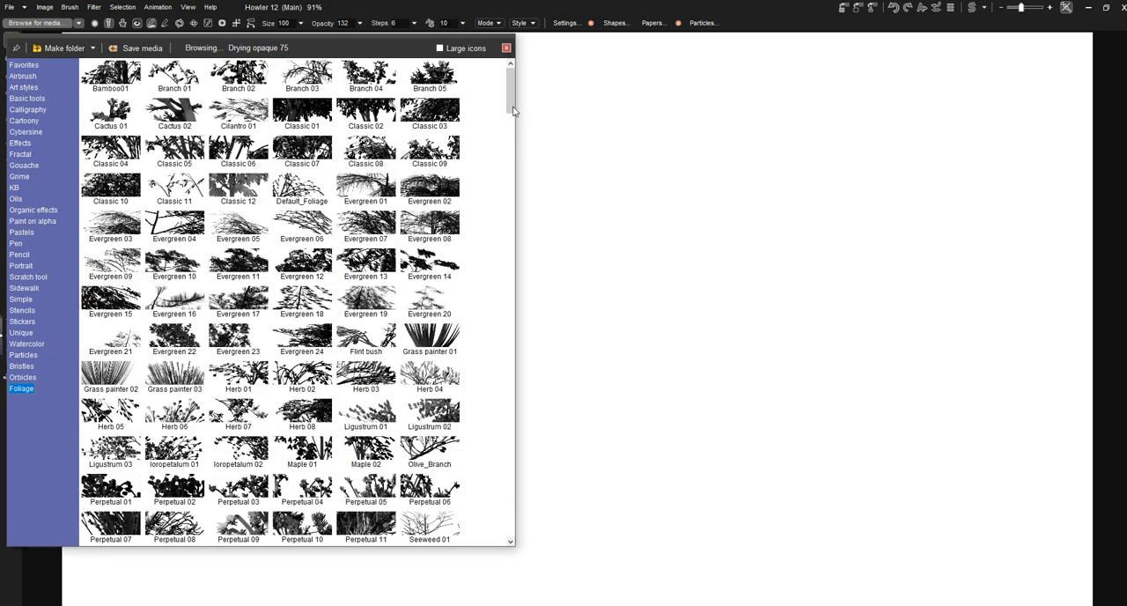
{"action": "left_click_drag", "start_coordinate": [509, 89], "coordinate": [518, 511]}
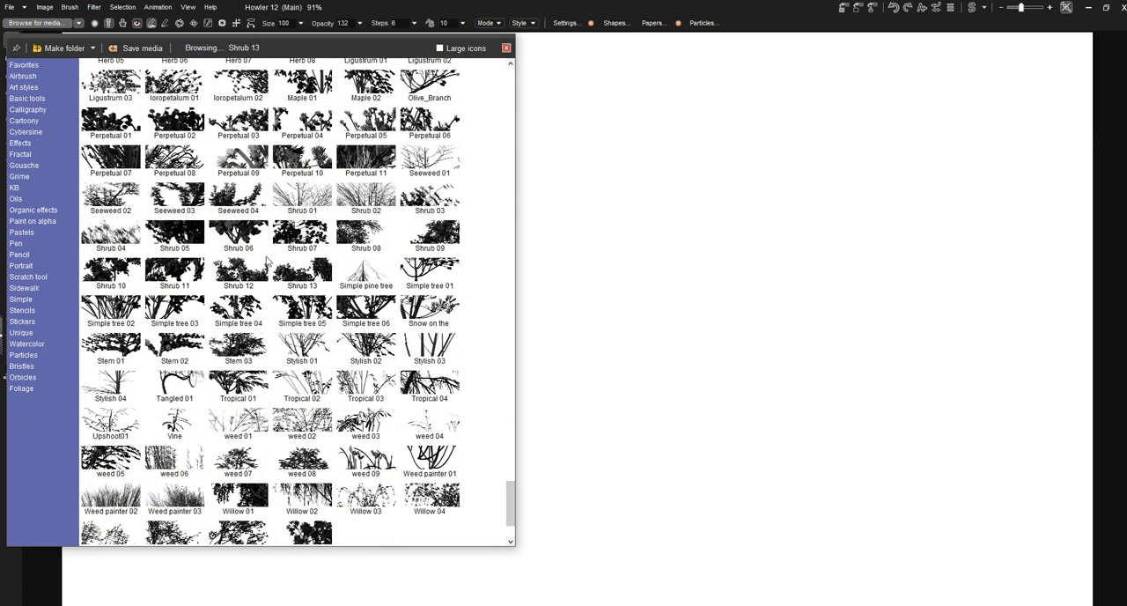
{"action": "left_click", "coordinate": [361, 240]}
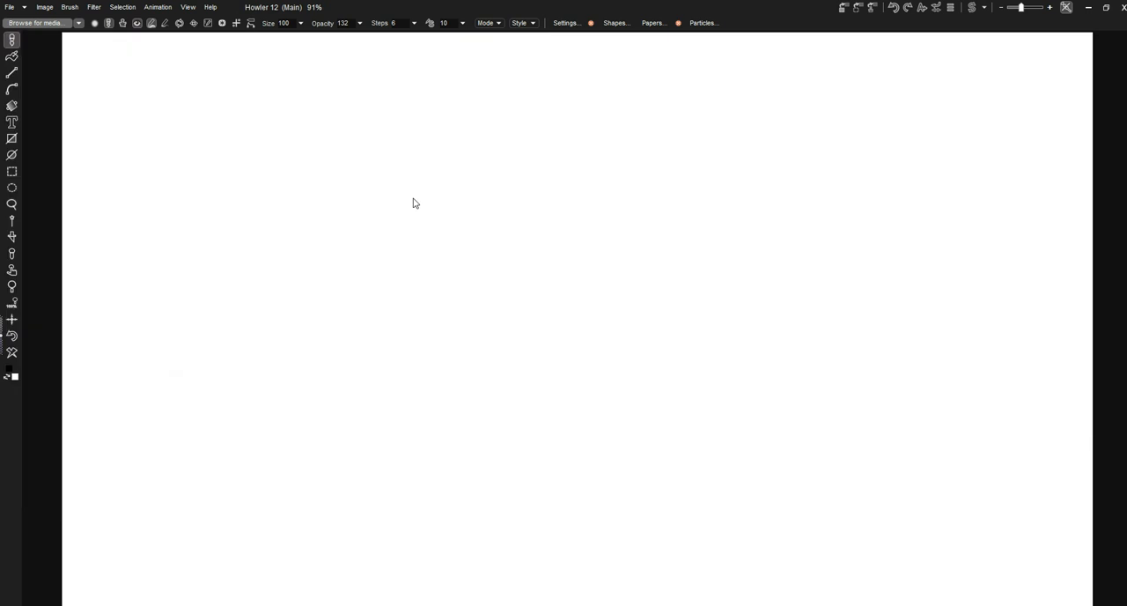
{"action": "mouse_move", "coordinate": [193, 430]}
{"action": "left_mouse_down"}
{"action": "mouse_move", "coordinate": [237, 274]}
{"action": "mouse_move", "coordinate": [297, 191]}
{"action": "mouse_move", "coordinate": [380, 196]}
{"action": "left_mouse_up"}
{"action": "mouse_move", "coordinate": [195, 412]}
{"action": "left_mouse_down"}
{"action": "mouse_move", "coordinate": [141, 259]}
{"action": "mouse_move", "coordinate": [141, 144]}
{"action": "left_mouse_up"}
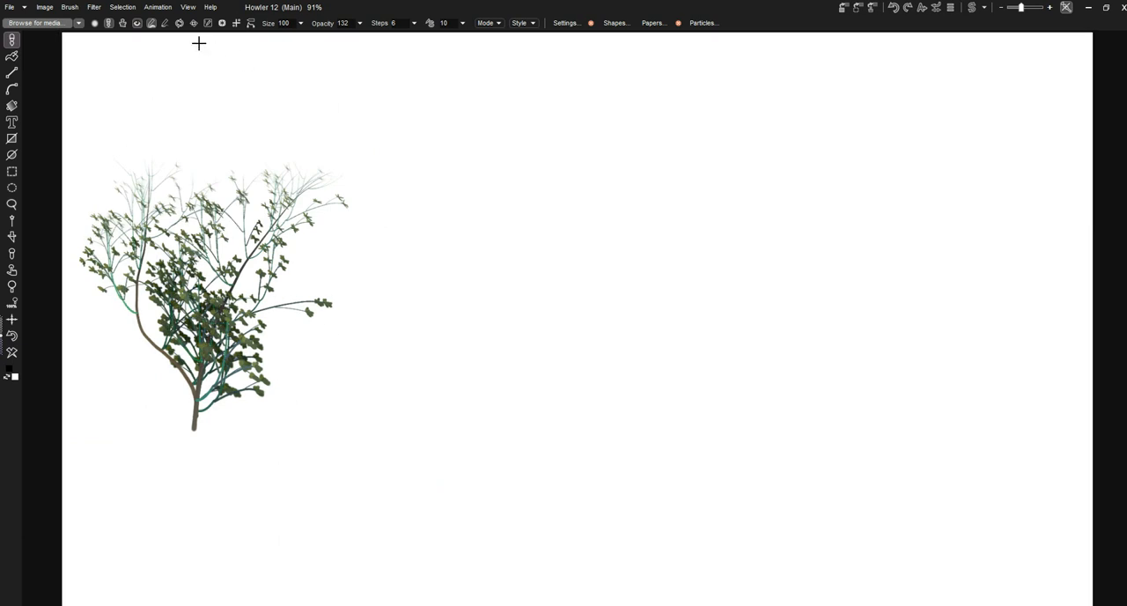
Open the particle settings and review the Particles, Bristles, Orbicles and Foliage options
{"action": "left_click", "coordinate": [40, 23]}
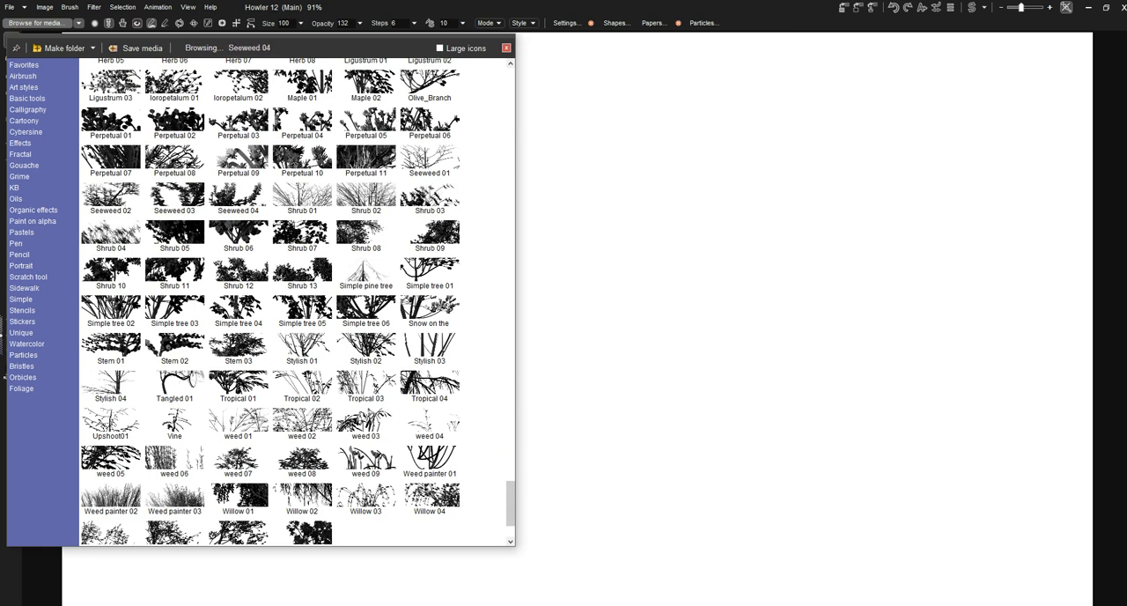
{"action": "left_click", "coordinate": [507, 49]}
{"action": "left_click", "coordinate": [704, 24]}
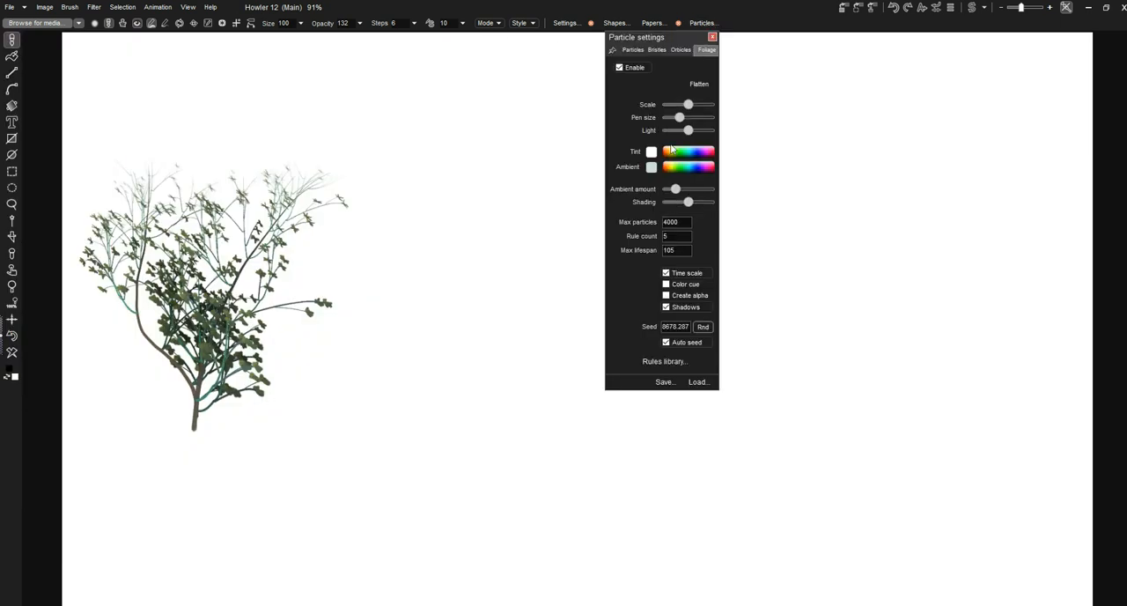
{"action": "left_click", "coordinate": [633, 50]}
{"action": "left_click", "coordinate": [657, 50]}
{"action": "left_click", "coordinate": [680, 50]}
{"action": "left_click", "coordinate": [707, 50]}
Look through the foliage presets available for loading in the particle settings
{"action": "left_click", "coordinate": [693, 379]}
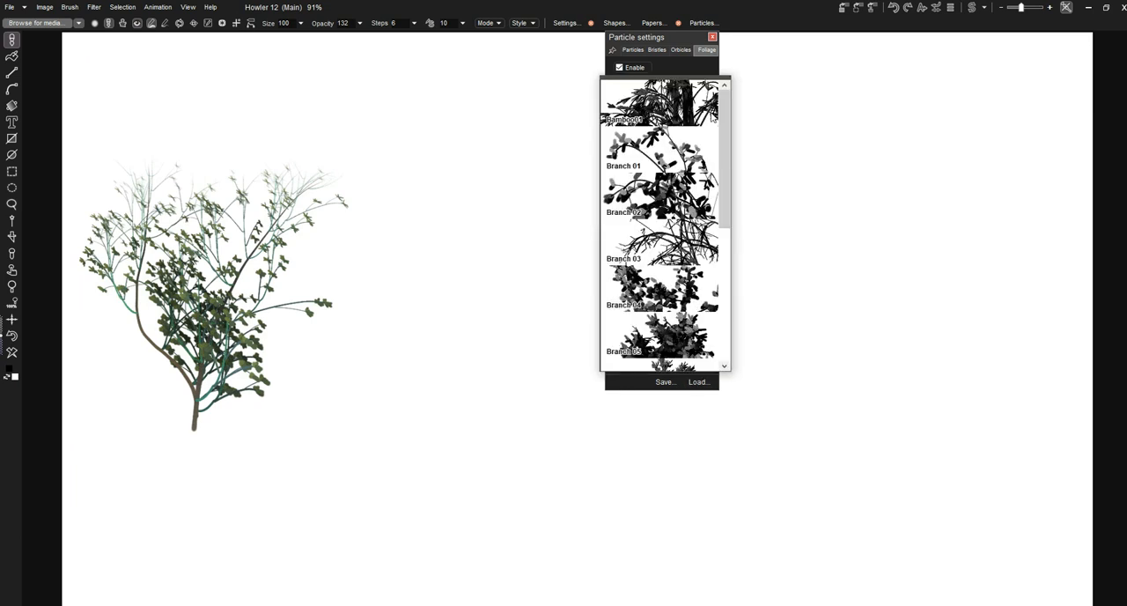
{"action": "left_click_drag", "start_coordinate": [723, 111], "coordinate": [727, 216]}
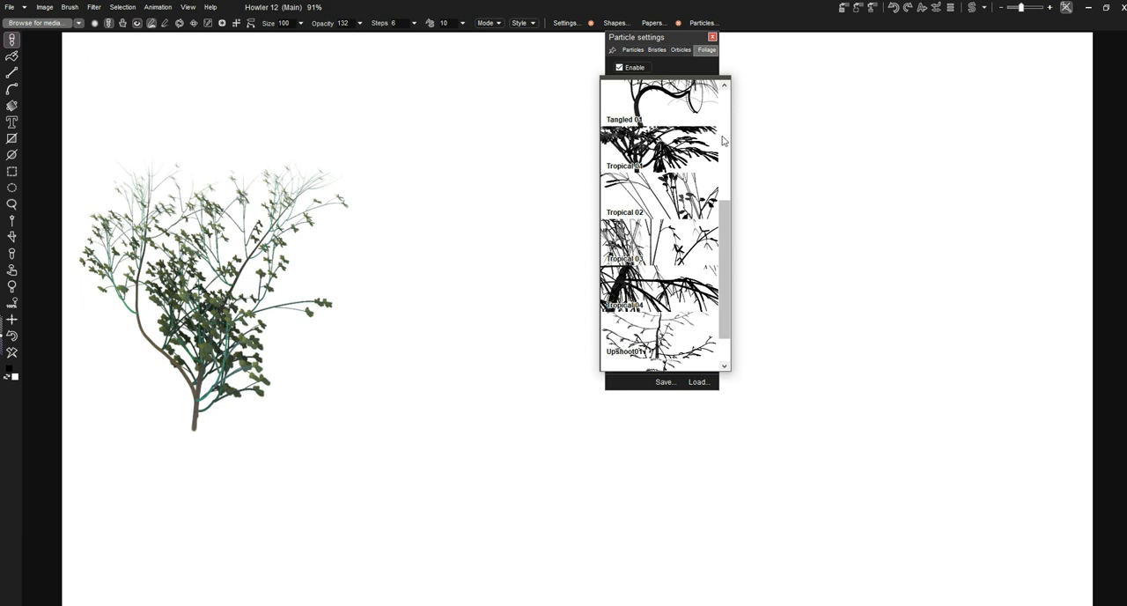
{"action": "left_click", "coordinate": [648, 40]}
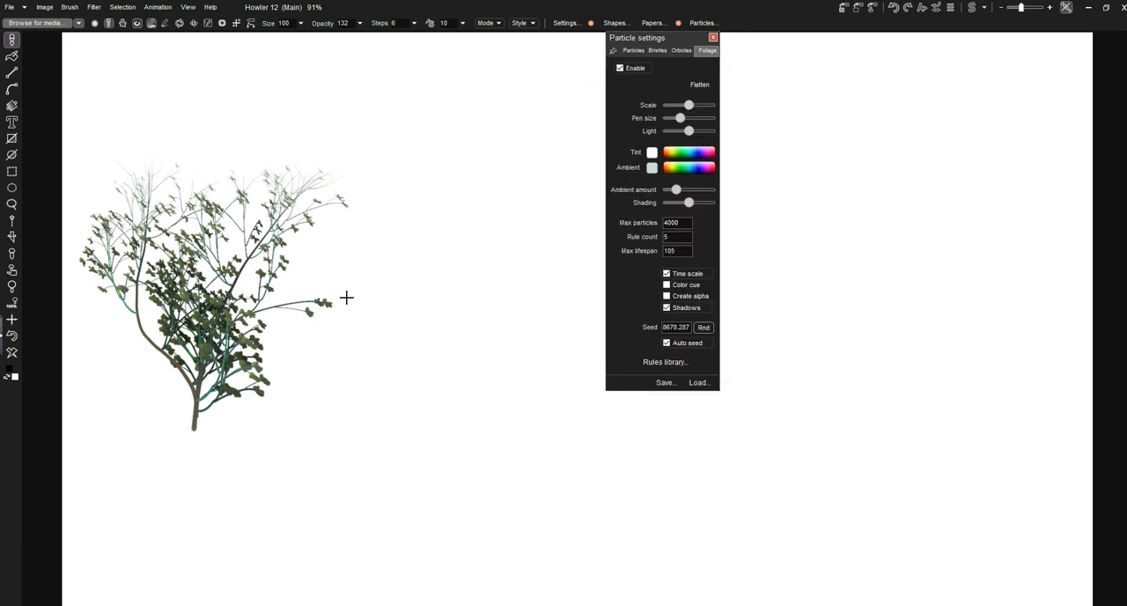
Paint another shrub beside the first one and clear the canvas
{"action": "mouse_move", "coordinate": [367, 444]}
{"action": "left_mouse_down"}
{"action": "mouse_move", "coordinate": [399, 347]}
{"action": "mouse_move", "coordinate": [422, 120]}
{"action": "left_mouse_up"}
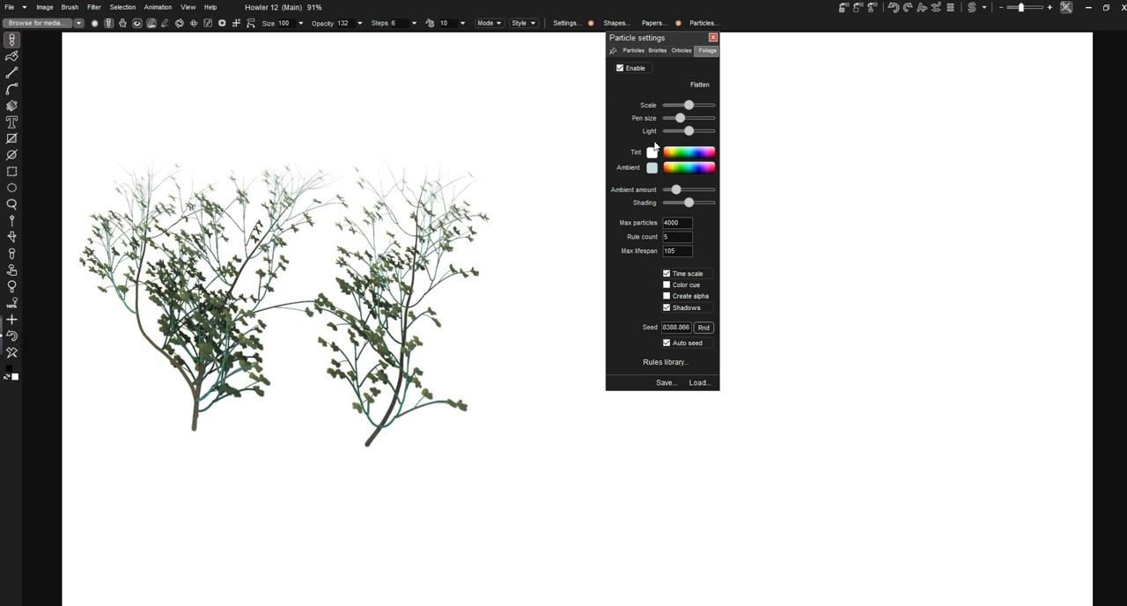
{"action": "left_click", "coordinate": [12, 354]}
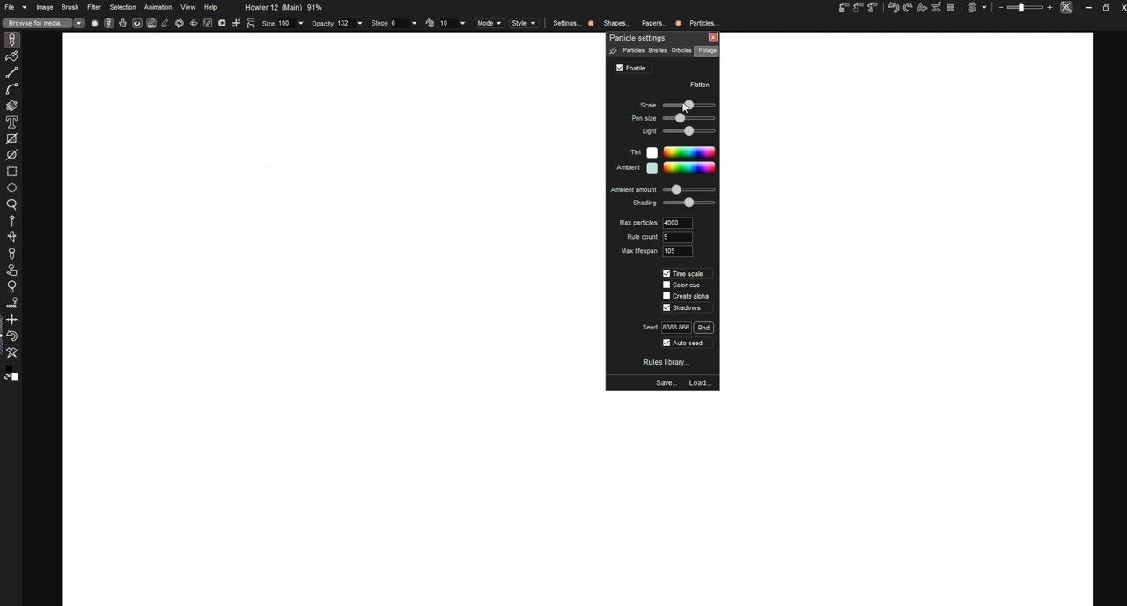
Raise the foliage scale, pen size and light one after another, painting a test tree after each change
{"action": "left_click_drag", "start_coordinate": [691, 110], "coordinate": [705, 107]}
{"action": "left_click_drag", "start_coordinate": [372, 463], "coordinate": [352, 310]}
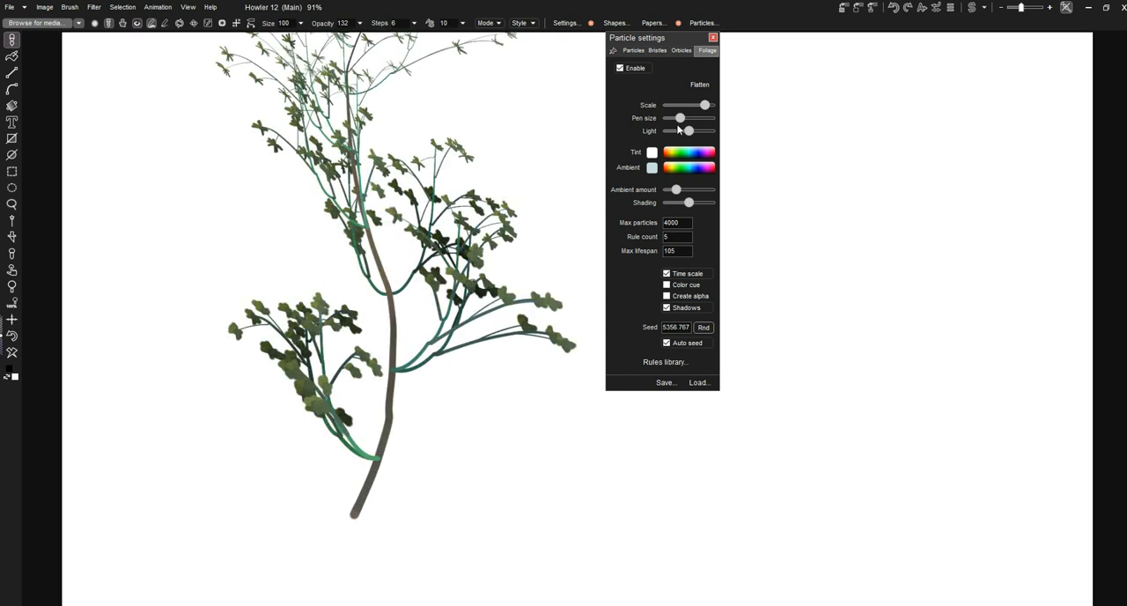
{"action": "left_click_drag", "start_coordinate": [678, 124], "coordinate": [695, 121]}
{"action": "left_click_drag", "start_coordinate": [258, 498], "coordinate": [236, 379]}
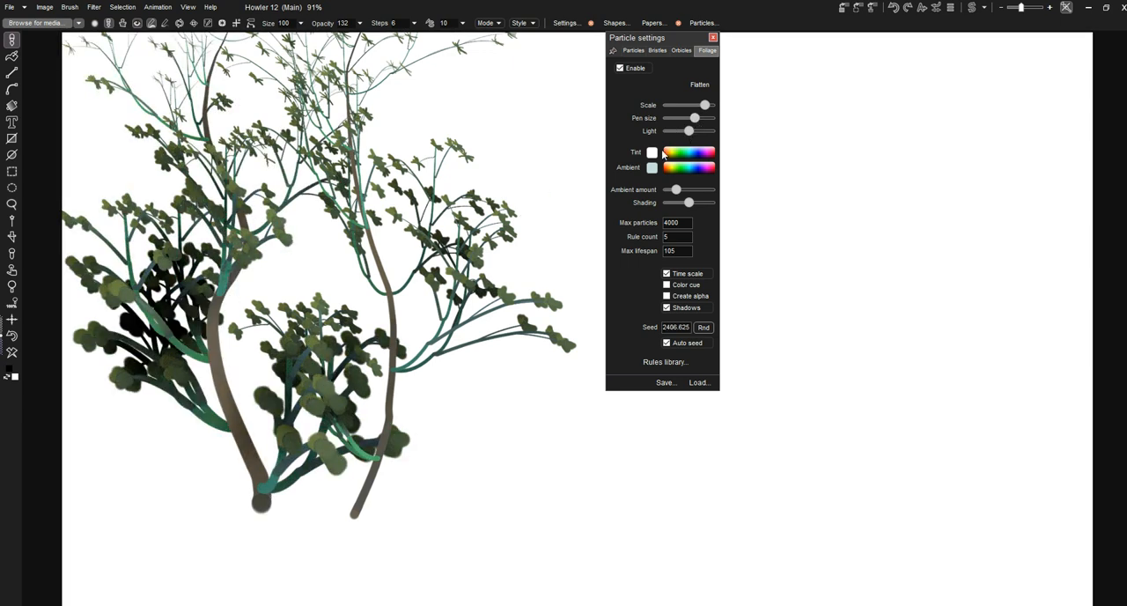
{"action": "left_click_drag", "start_coordinate": [688, 131], "coordinate": [710, 130]}
{"action": "left_click_drag", "start_coordinate": [817, 489], "coordinate": [907, 344]}
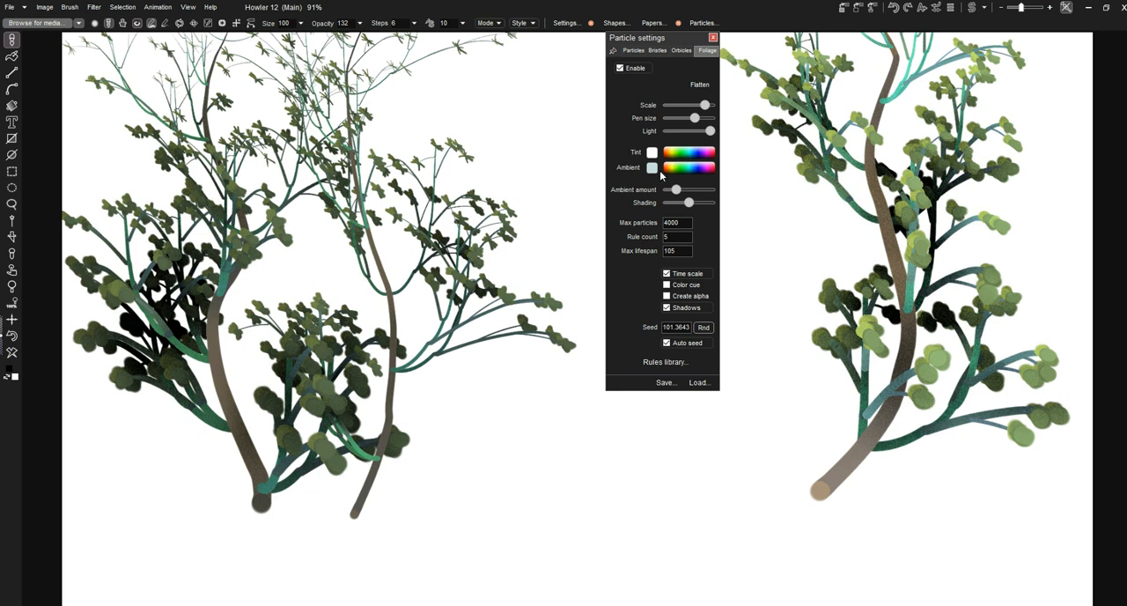
Clear the canvas and paint three trees with the foliage tint set in turn to yellow, orange-red and blue
{"action": "left_click", "coordinate": [18, 351]}
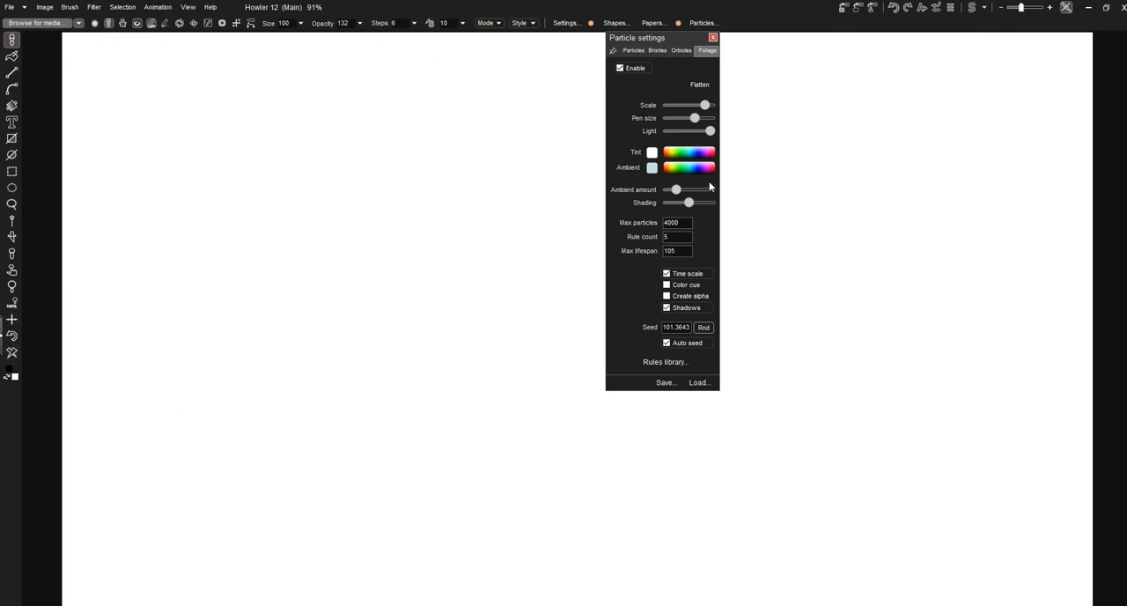
{"action": "left_click", "coordinate": [673, 151]}
{"action": "left_click_drag", "start_coordinate": [310, 480], "coordinate": [465, 377]}
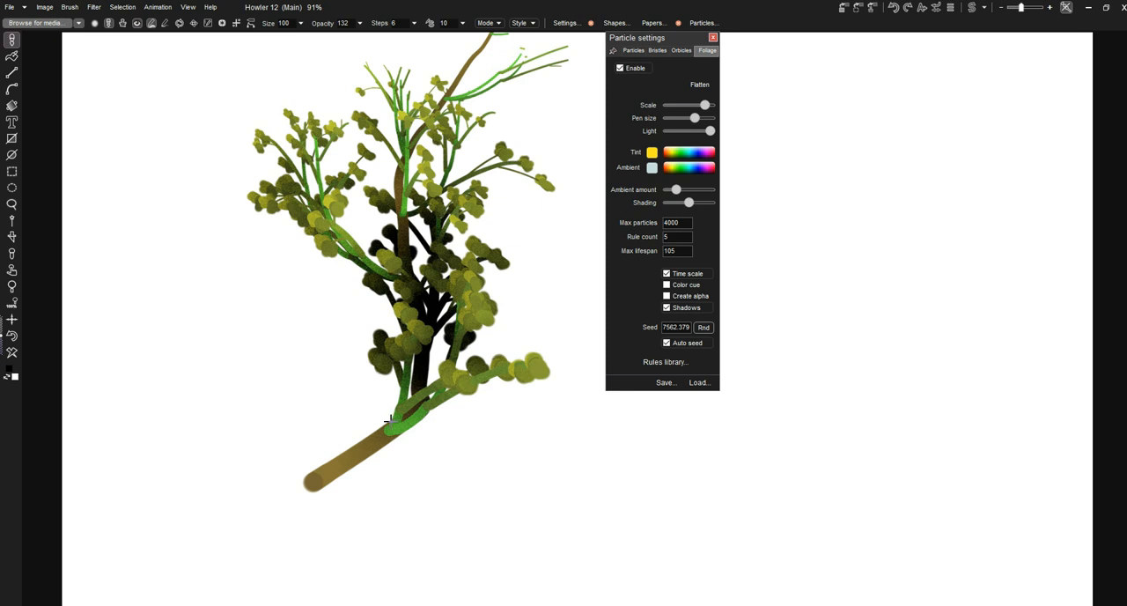
{"action": "left_click_drag", "start_coordinate": [673, 154], "coordinate": [669, 153]}
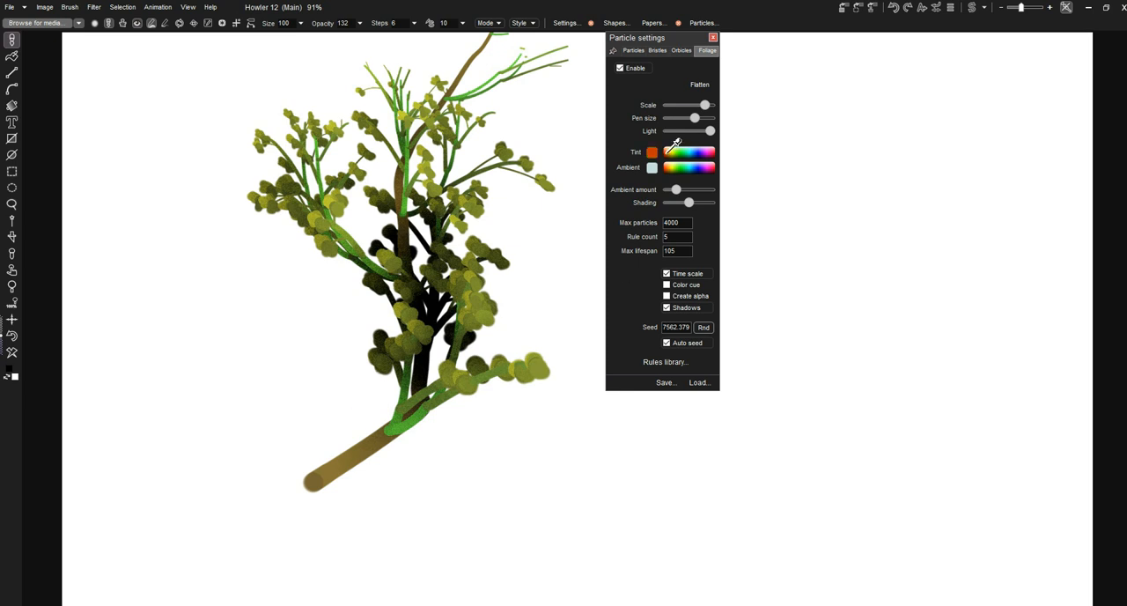
{"action": "left_click", "coordinate": [305, 473]}
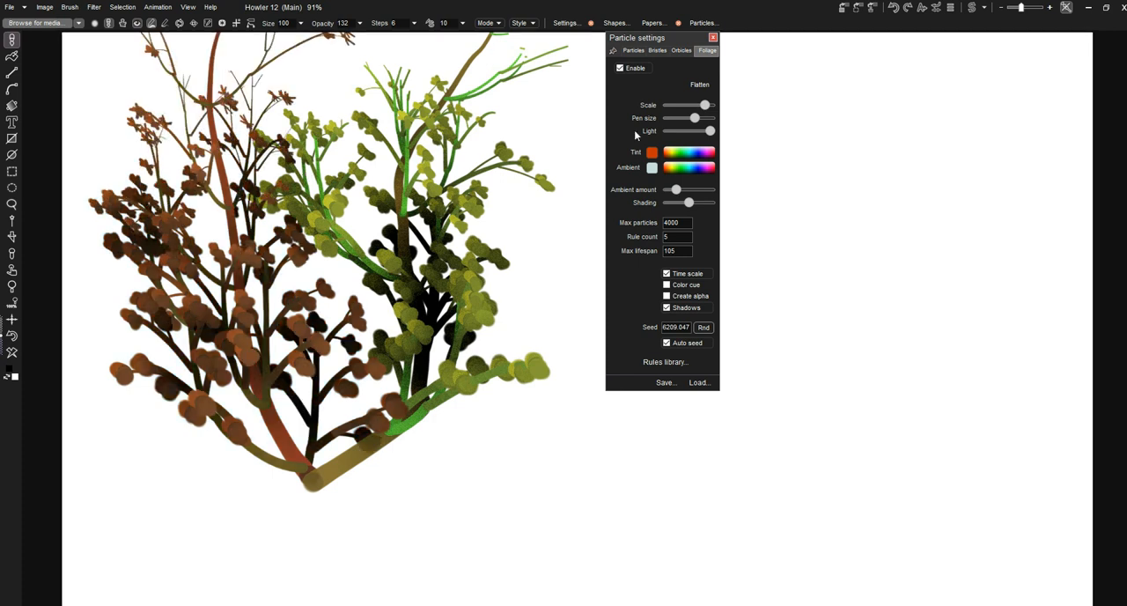
{"action": "left_click", "coordinate": [701, 151]}
{"action": "left_click", "coordinate": [792, 480]}
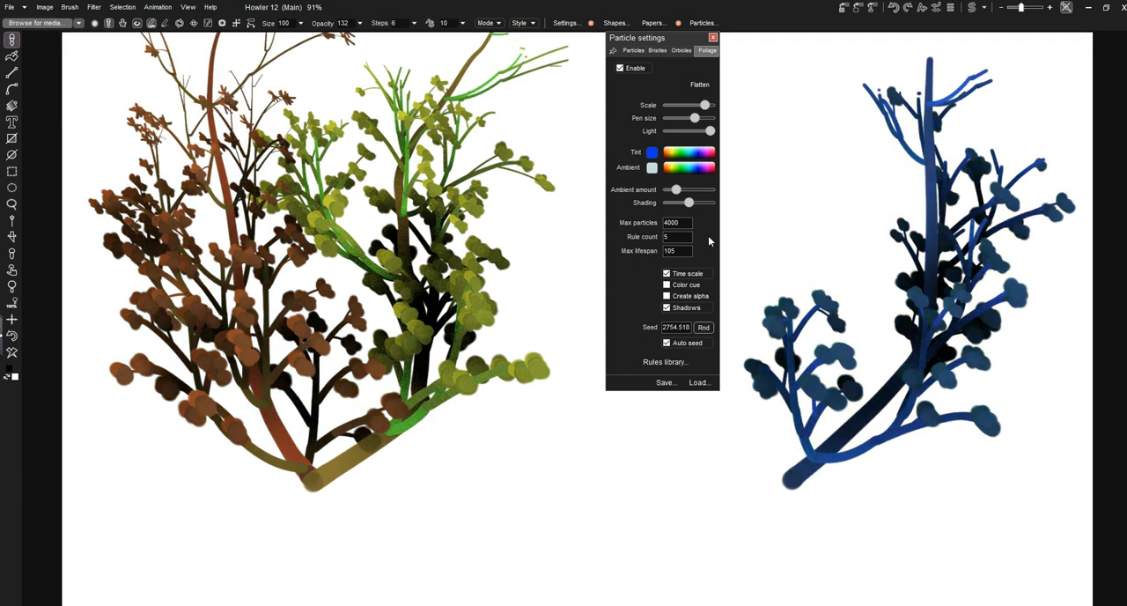
Return the tint to pale yellow on a cleared canvas and paint a tree, setting the ambient color to dark blue
{"action": "left_click_drag", "start_coordinate": [676, 148], "coordinate": [680, 141]}
{"action": "left_click", "coordinate": [16, 351]}
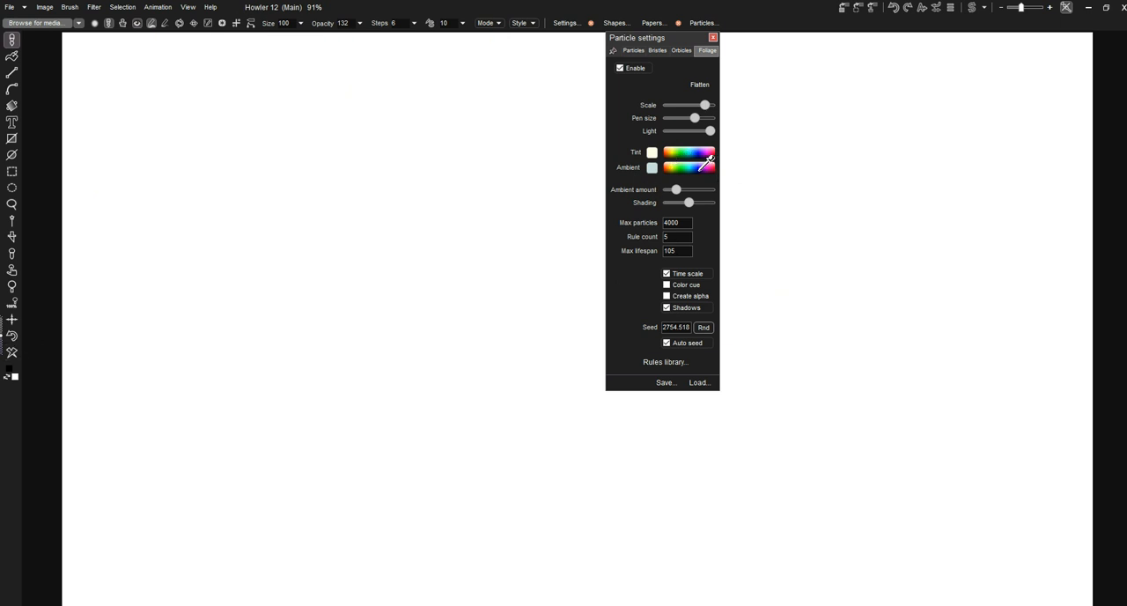
{"action": "left_click_drag", "start_coordinate": [361, 434], "coordinate": [417, 256]}
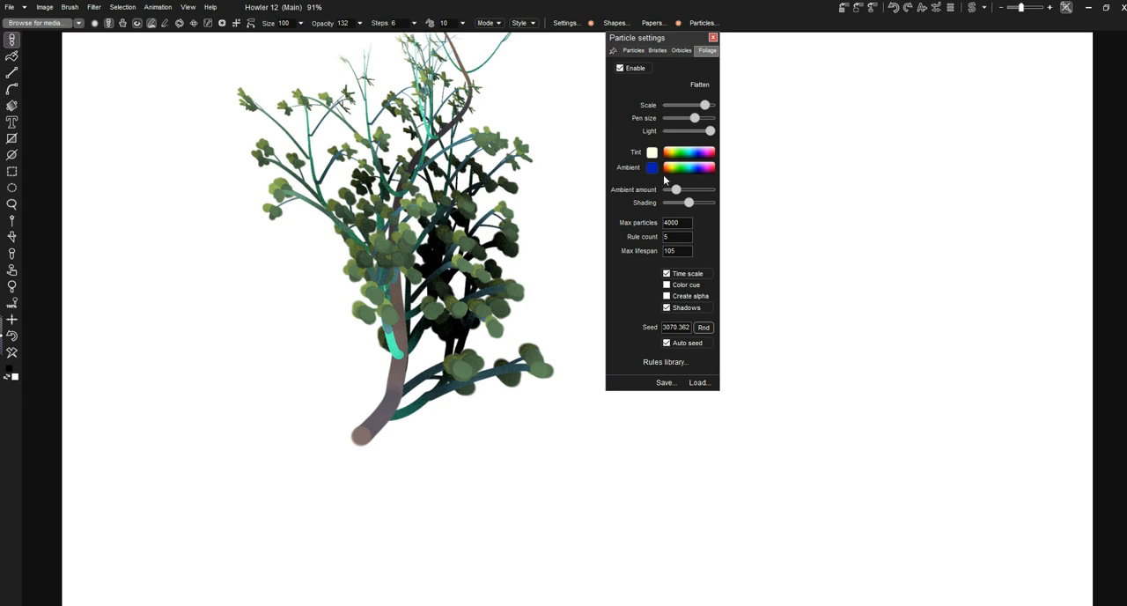
Paint one tree with a high ambient amount and another with the ambient amount near the middle
{"action": "left_click_drag", "start_coordinate": [675, 189], "coordinate": [702, 190]}
{"action": "left_click", "coordinate": [359, 435]}
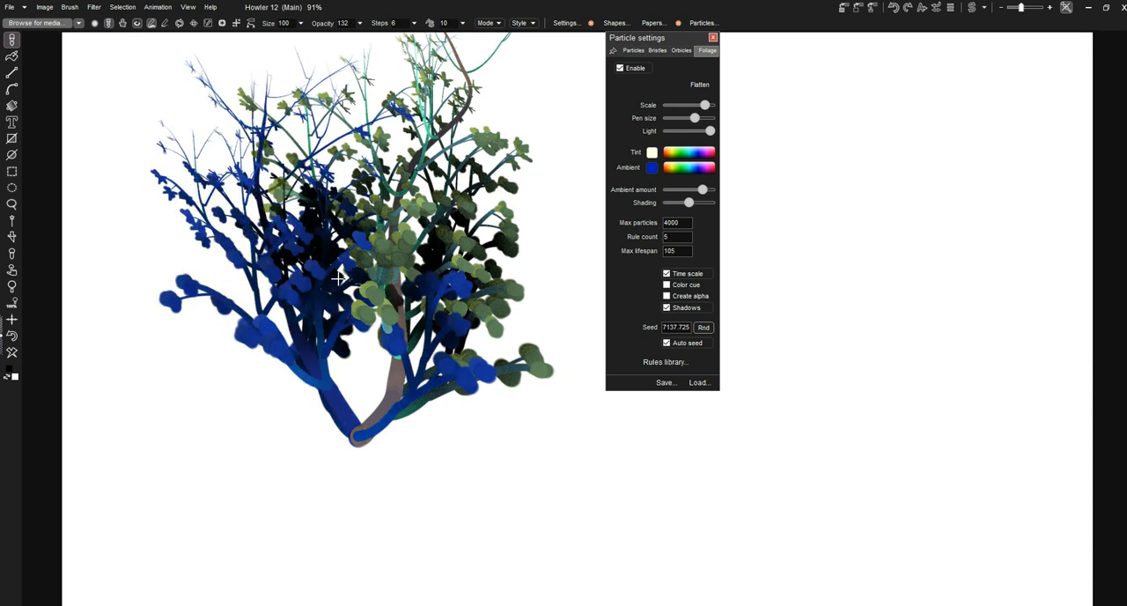
{"action": "left_click_drag", "start_coordinate": [703, 191], "coordinate": [688, 190]}
{"action": "left_click_drag", "start_coordinate": [252, 438], "coordinate": [214, 265]}
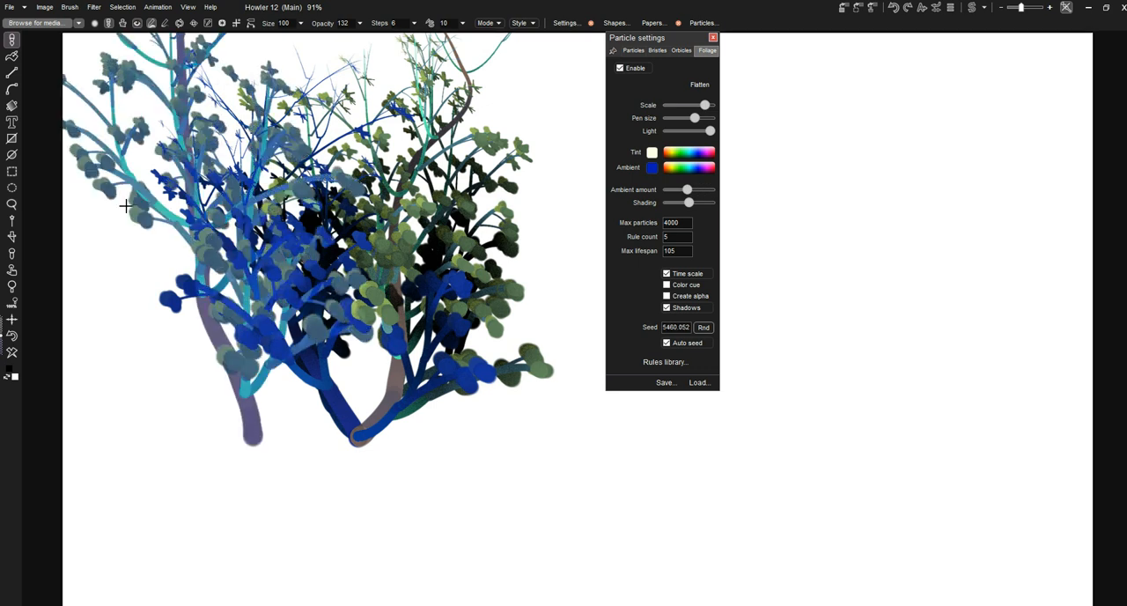
Clear the canvas and paint a tree with the ambient amount raised to its maximum
{"action": "left_click", "coordinate": [12, 352]}
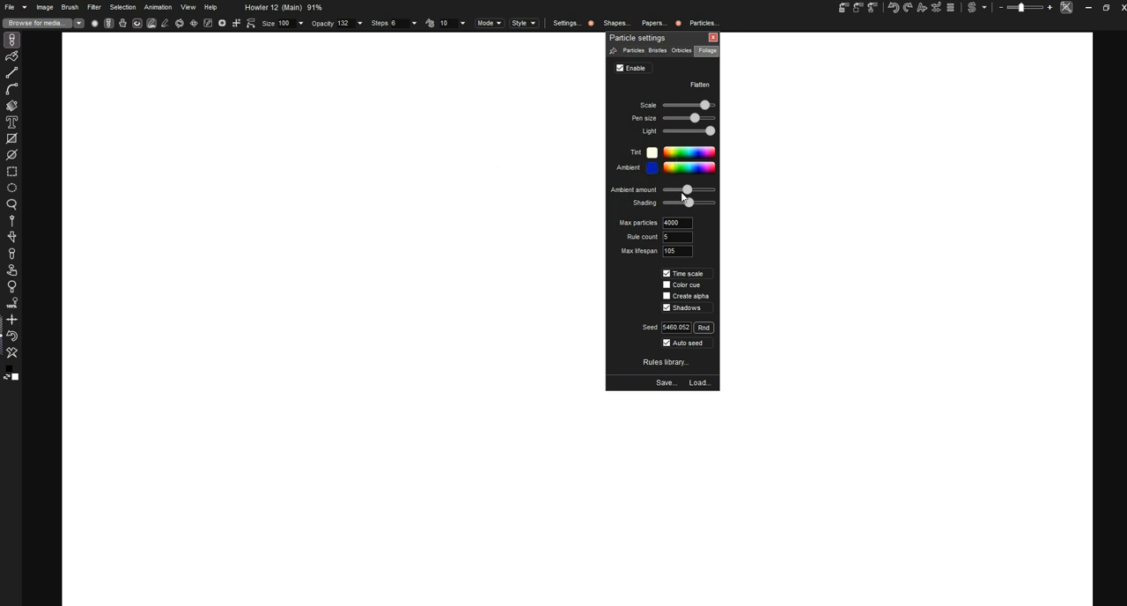
{"action": "mouse_move", "coordinate": [687, 190]}
{"action": "left_mouse_down"}
{"action": "mouse_move", "coordinate": [716, 190]}
{"action": "mouse_move", "coordinate": [665, 192]}
{"action": "mouse_move", "coordinate": [713, 194]}
{"action": "left_mouse_up"}
{"action": "mouse_move", "coordinate": [358, 438]}
{"action": "left_mouse_down"}
{"action": "mouse_move", "coordinate": [339, 306]}
{"action": "mouse_move", "coordinate": [450, 190]}
{"action": "left_mouse_up"}
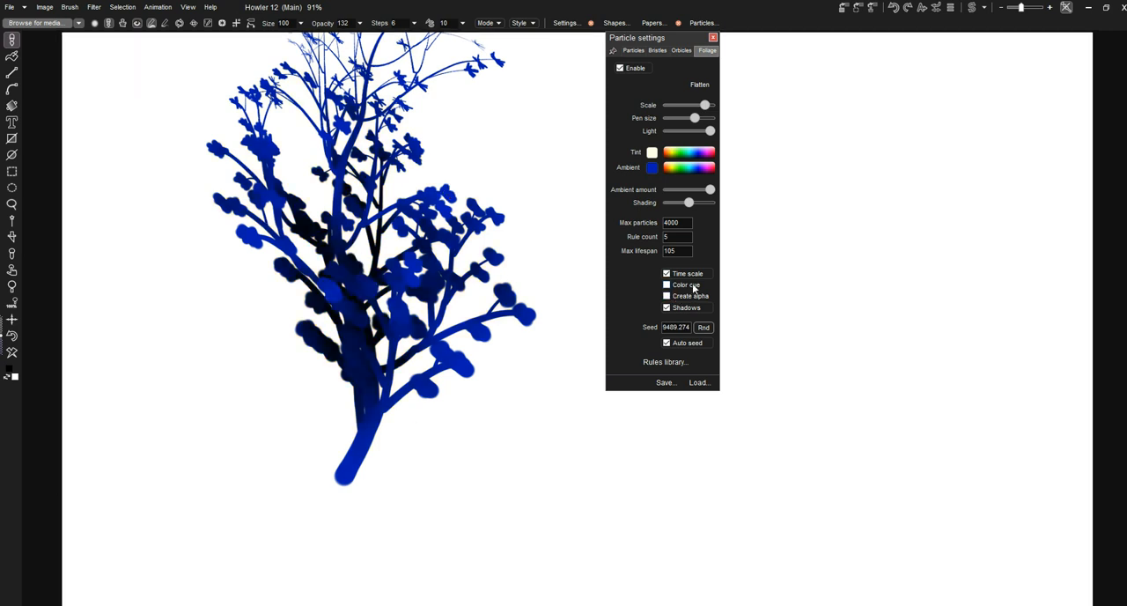
Turn off foliage shadows, paint a tree for comparison, and clear the canvas
{"action": "left_click", "coordinate": [673, 305]}
{"action": "left_click_drag", "start_coordinate": [212, 474], "coordinate": [206, 200]}
{"action": "left_click", "coordinate": [11, 351]}
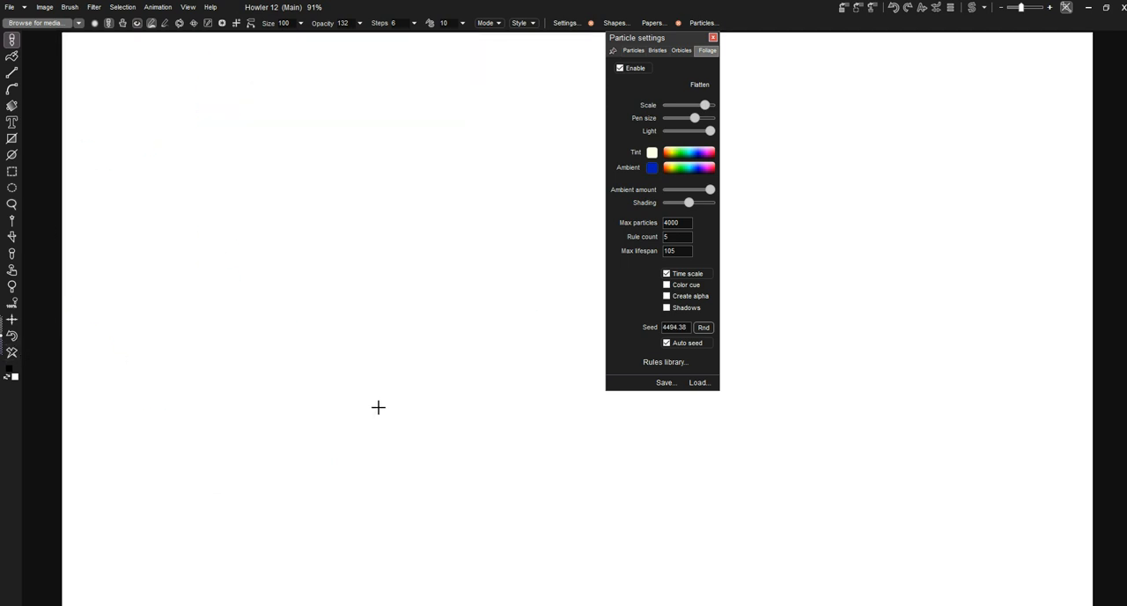
Set the ambient color to pale green with shadows on, painting one tree at maximum and one at minimum ambient amount
{"action": "left_click", "coordinate": [686, 168]}
{"action": "left_click", "coordinate": [668, 308]}
{"action": "mouse_move", "coordinate": [269, 433]}
{"action": "left_mouse_down"}
{"action": "mouse_move", "coordinate": [320, 370]}
{"action": "mouse_move", "coordinate": [320, 279]}
{"action": "mouse_move", "coordinate": [367, 212]}
{"action": "mouse_move", "coordinate": [368, 222]}
{"action": "left_mouse_up"}
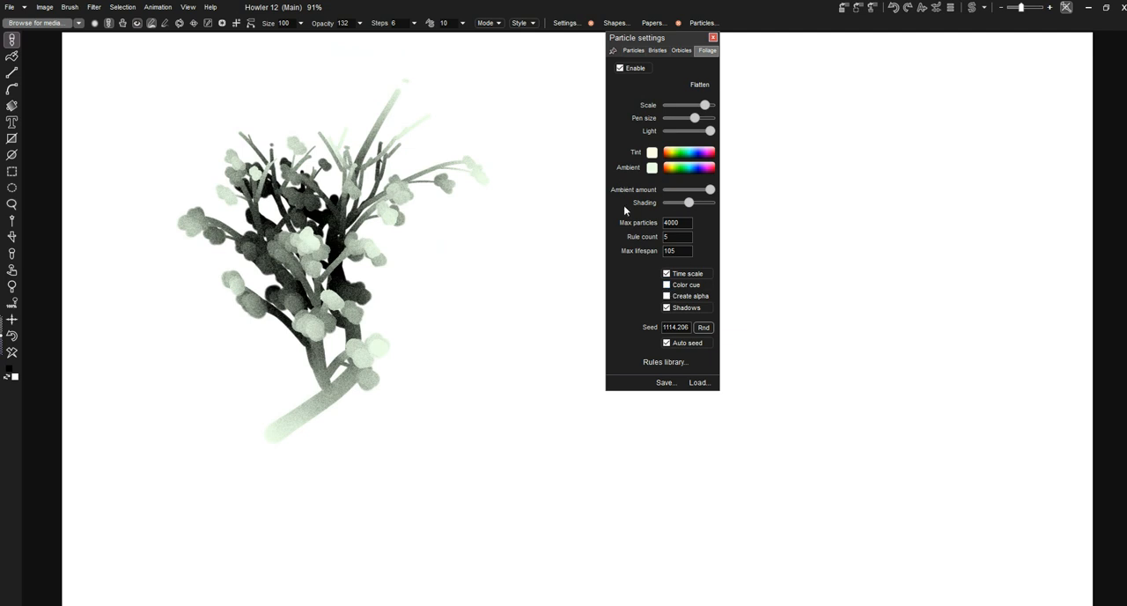
{"action": "left_click_drag", "start_coordinate": [710, 189], "coordinate": [667, 190]}
{"action": "left_click_drag", "start_coordinate": [467, 380], "coordinate": [482, 350]}
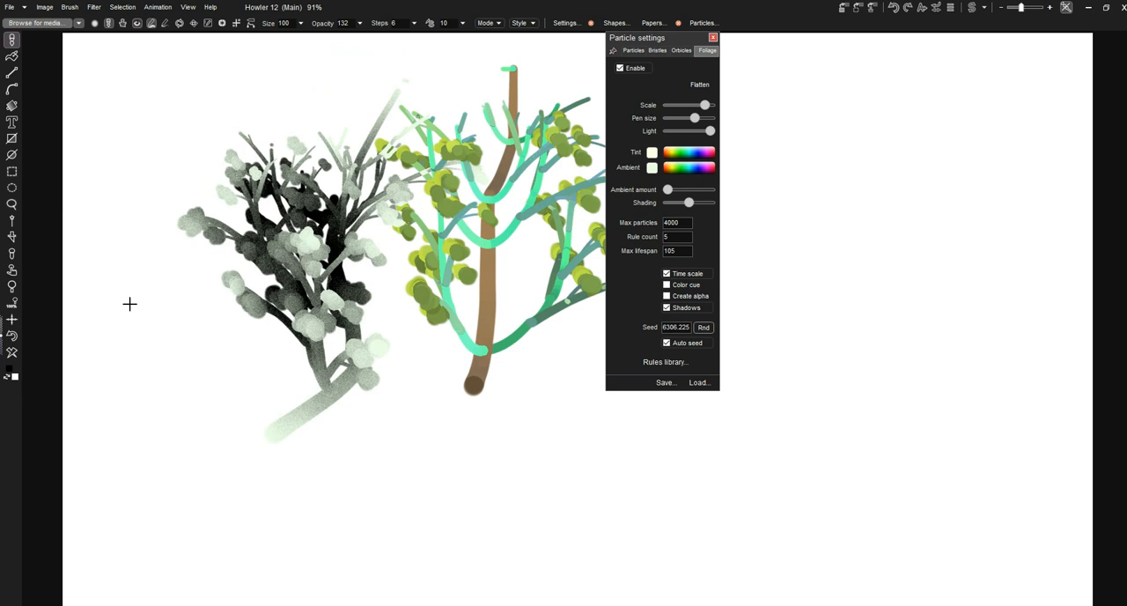
Clear the canvas and paint a darker tree with the foliage light lowered below the middle
{"action": "left_click", "coordinate": [11, 352]}
{"action": "left_click_drag", "start_coordinate": [710, 131], "coordinate": [679, 131]}
{"action": "left_click_drag", "start_coordinate": [411, 443], "coordinate": [430, 289]}
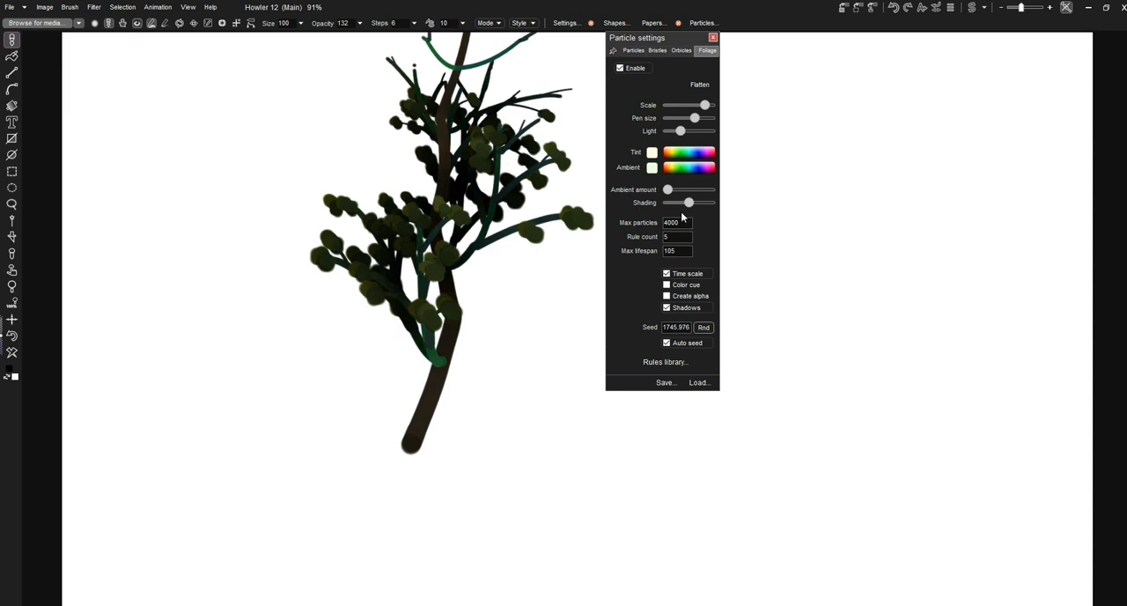
Reduce the foliage scale and pen size, then paint a smaller, finer tree on a cleared canvas
{"action": "mouse_move", "coordinate": [695, 118]}
{"action": "left_mouse_down"}
{"action": "mouse_move", "coordinate": [683, 119]}
{"action": "mouse_move", "coordinate": [691, 106]}
{"action": "left_mouse_up"}
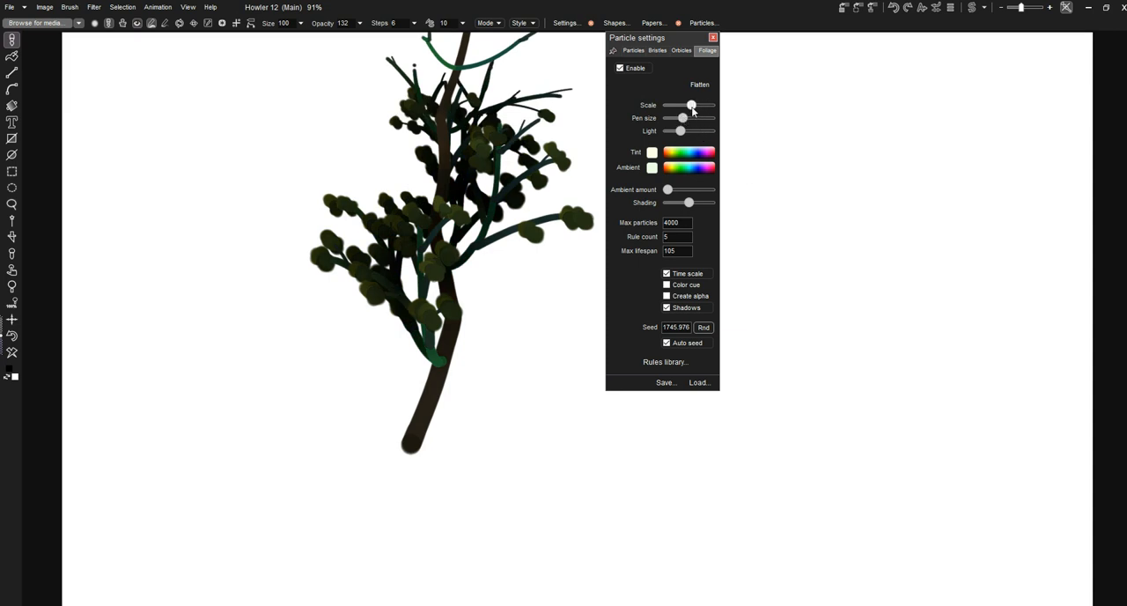
{"action": "left_click", "coordinate": [11, 353]}
{"action": "left_click_drag", "start_coordinate": [362, 459], "coordinate": [404, 380]}
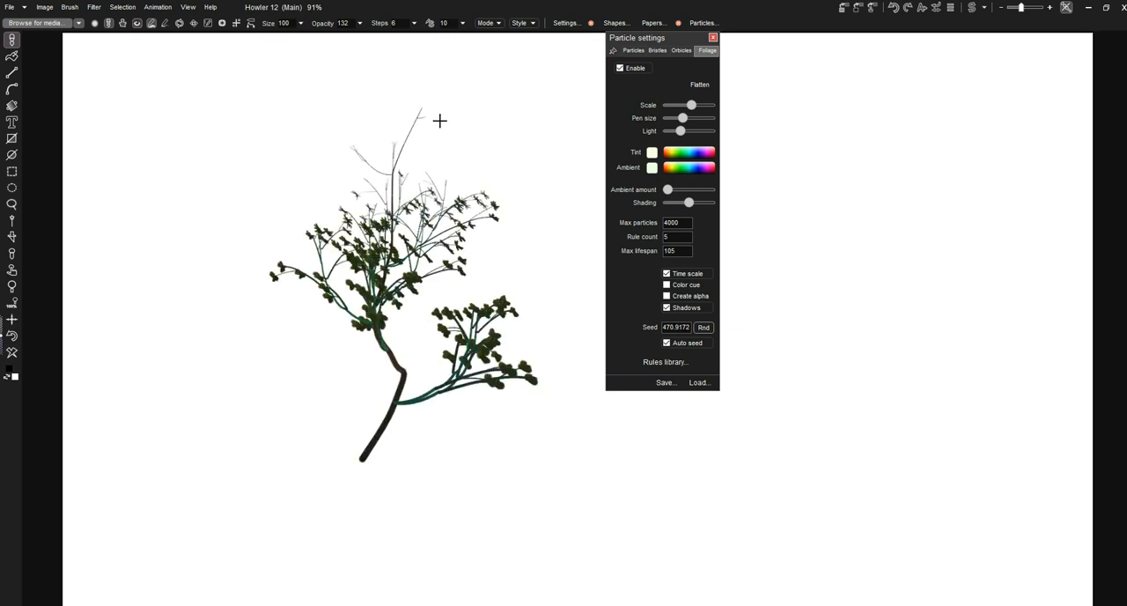
Raise the ambient amount to about one third, paint a comparison tree over the dark one, and paint another on a cleared canvas
{"action": "left_click_drag", "start_coordinate": [668, 192], "coordinate": [681, 191]}
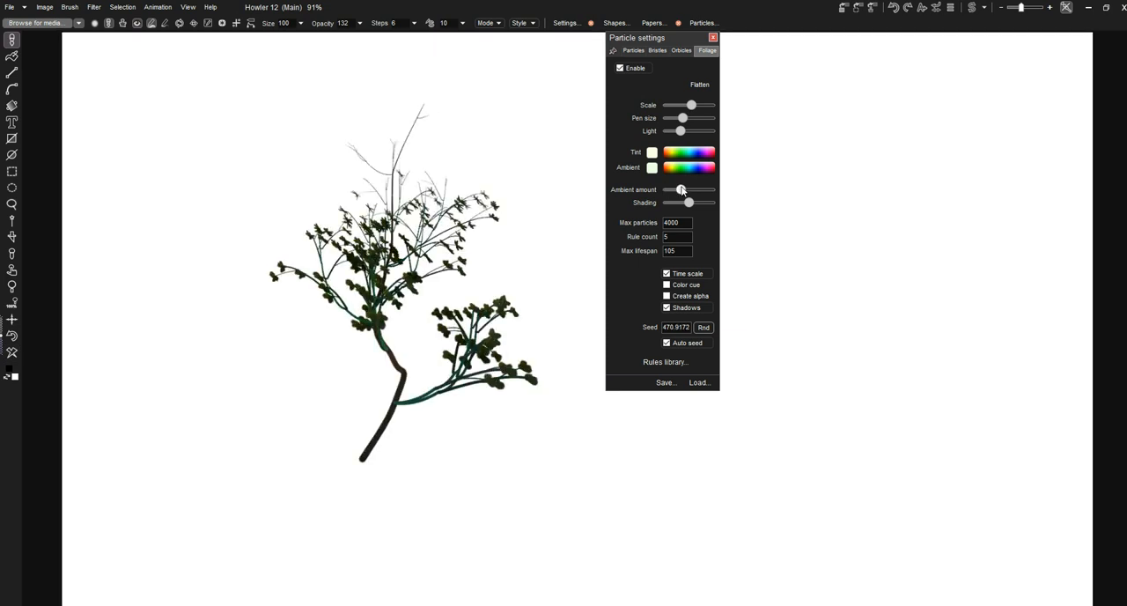
{"action": "left_click_drag", "start_coordinate": [365, 463], "coordinate": [322, 245]}
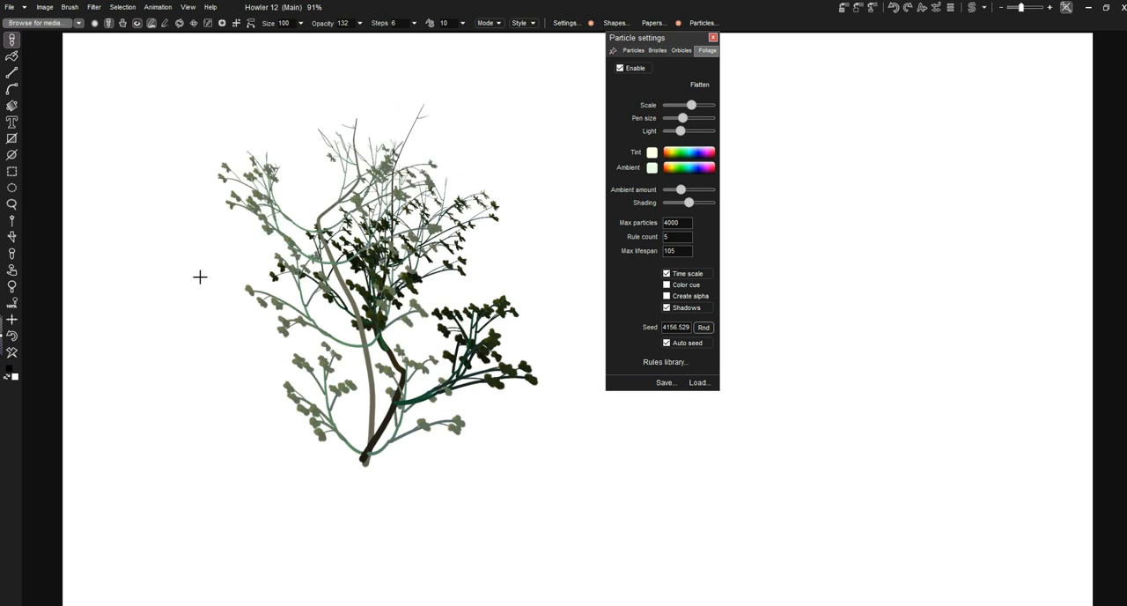
{"action": "left_click", "coordinate": [13, 353]}
{"action": "mouse_move", "coordinate": [397, 438]}
{"action": "left_mouse_down"}
{"action": "mouse_move", "coordinate": [415, 156]}
{"action": "mouse_move", "coordinate": [466, 104]}
{"action": "left_mouse_up"}
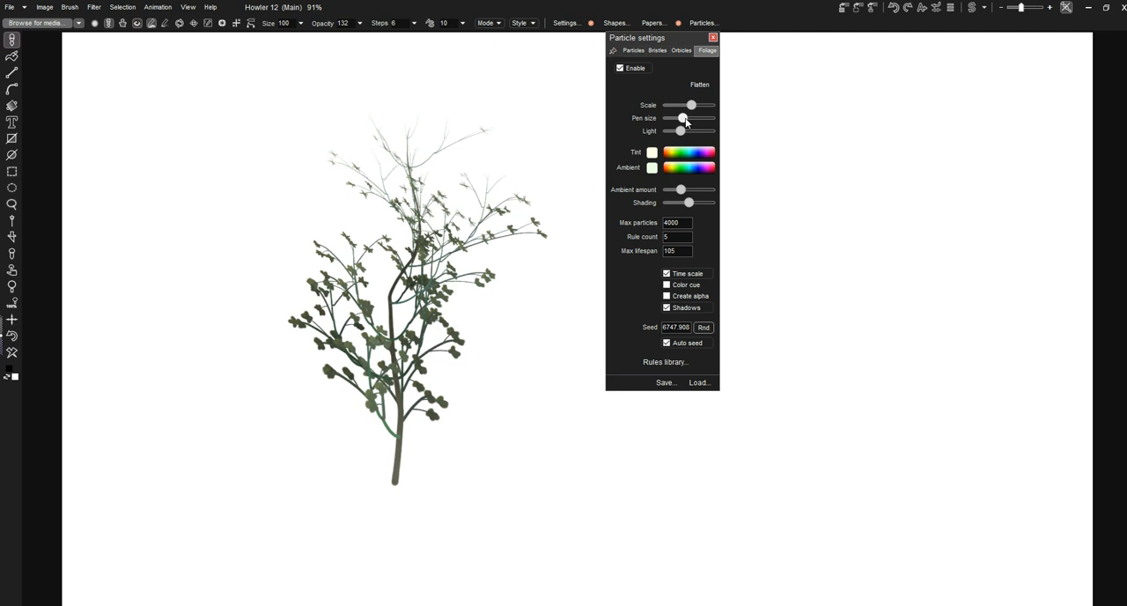
Slightly raise the foliage scale and pen size, then paint overlapping trees around the existing one to build a dense bush
{"action": "left_click_drag", "start_coordinate": [690, 106], "coordinate": [693, 105]}
{"action": "mouse_move", "coordinate": [402, 489]}
{"action": "left_mouse_down"}
{"action": "mouse_move", "coordinate": [368, 375]}
{"action": "mouse_move", "coordinate": [344, 190]}
{"action": "left_mouse_up"}
{"action": "left_click_drag", "start_coordinate": [386, 480], "coordinate": [383, 211]}
{"action": "mouse_move", "coordinate": [395, 480]}
{"action": "left_mouse_down"}
{"action": "mouse_move", "coordinate": [328, 308]}
{"action": "mouse_move", "coordinate": [300, 190]}
{"action": "left_mouse_up"}
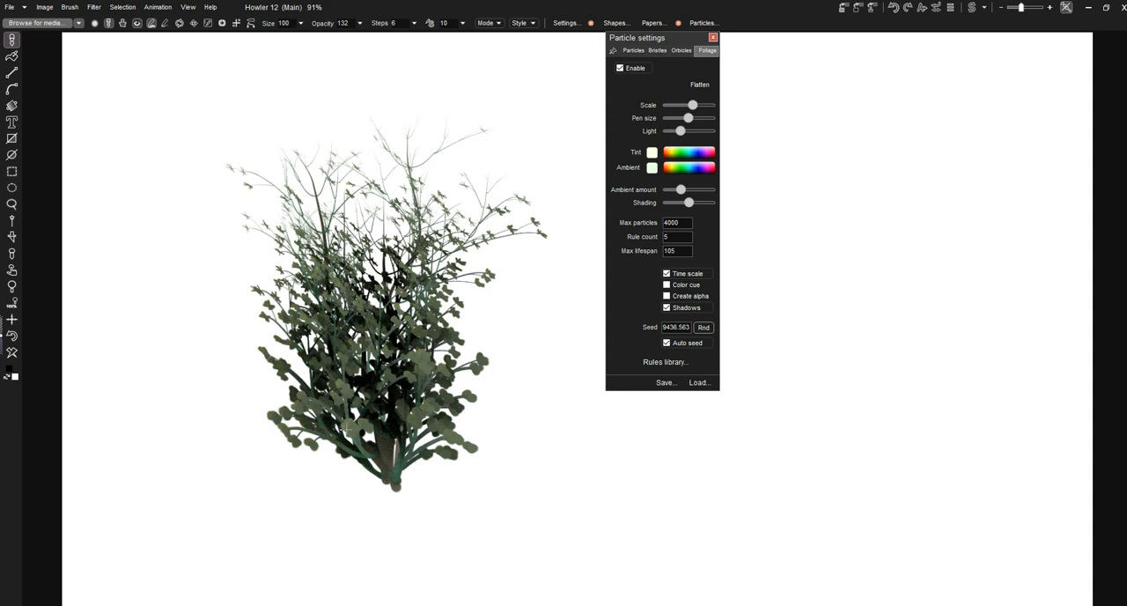
{"action": "left_click_drag", "start_coordinate": [334, 412], "coordinate": [251, 340]}
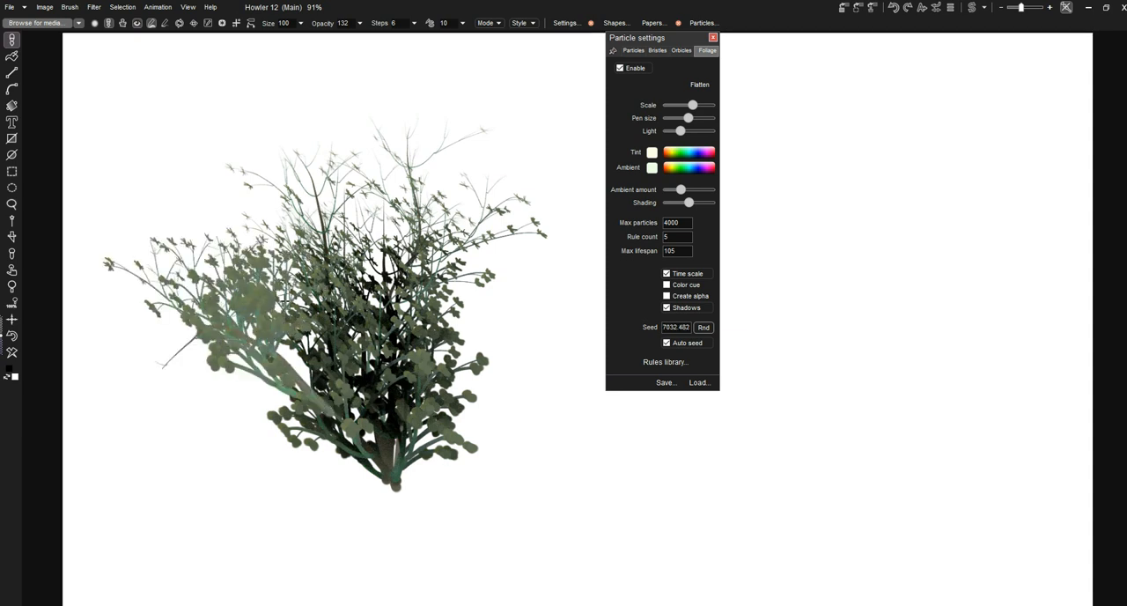
{"action": "left_click_drag", "start_coordinate": [375, 463], "coordinate": [323, 347]}
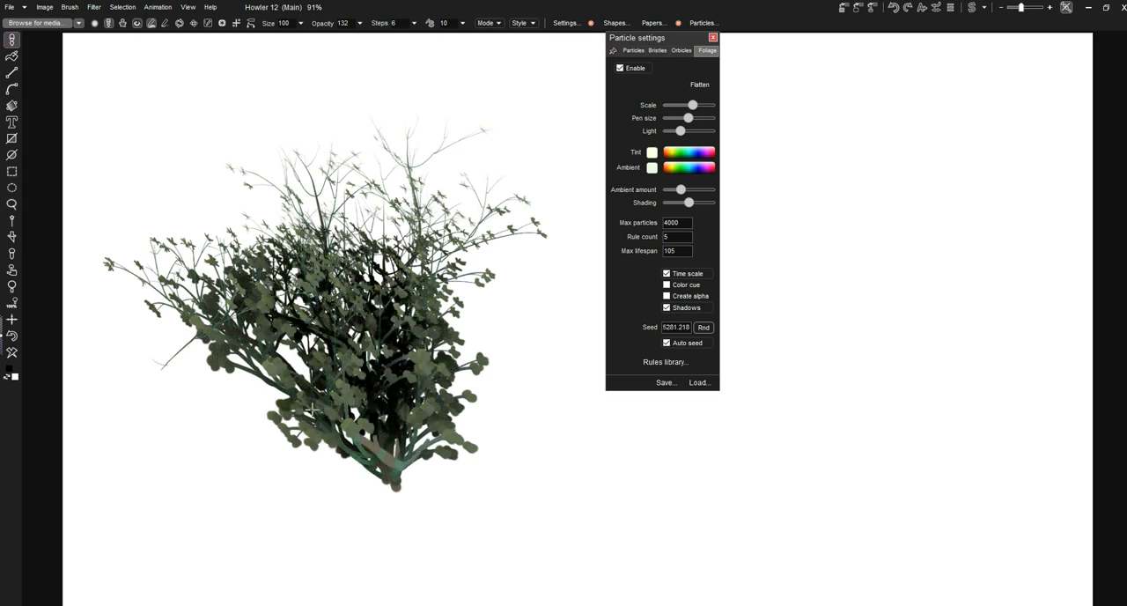
{"action": "mouse_move", "coordinate": [398, 464]}
{"action": "left_mouse_down"}
{"action": "mouse_move", "coordinate": [396, 483]}
{"action": "mouse_move", "coordinate": [345, 423]}
{"action": "mouse_move", "coordinate": [252, 427]}
{"action": "left_mouse_up"}
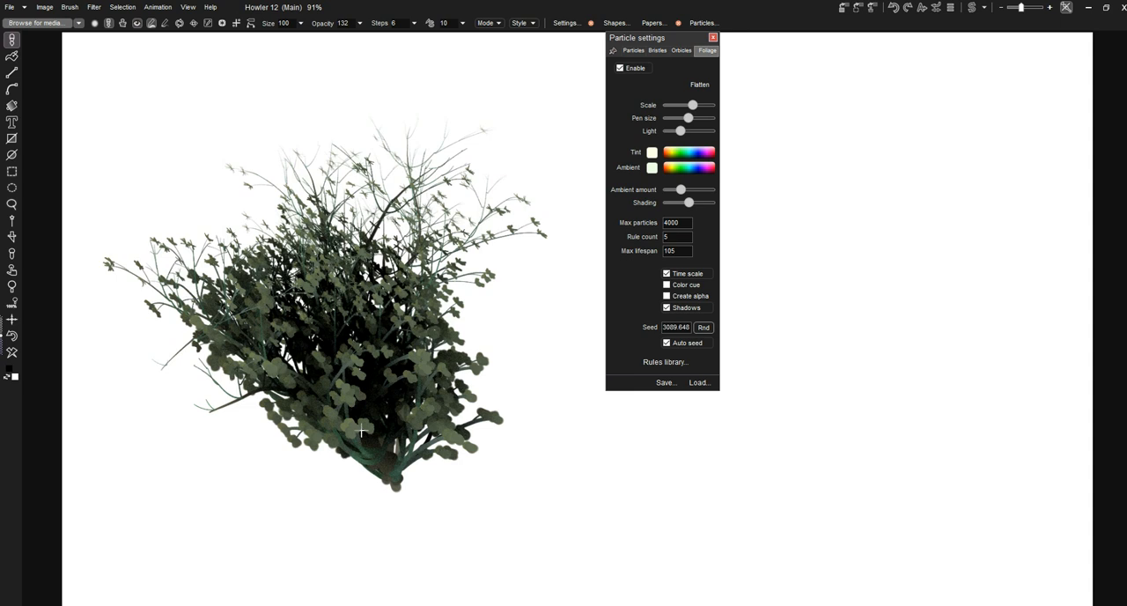
Load a grass tuft preset for the foliage brush from the preset library
{"action": "left_click", "coordinate": [700, 382]}
{"action": "scroll", "coordinate": [724, 186], "scroll_direction": "up", "scroll_amount": 5}
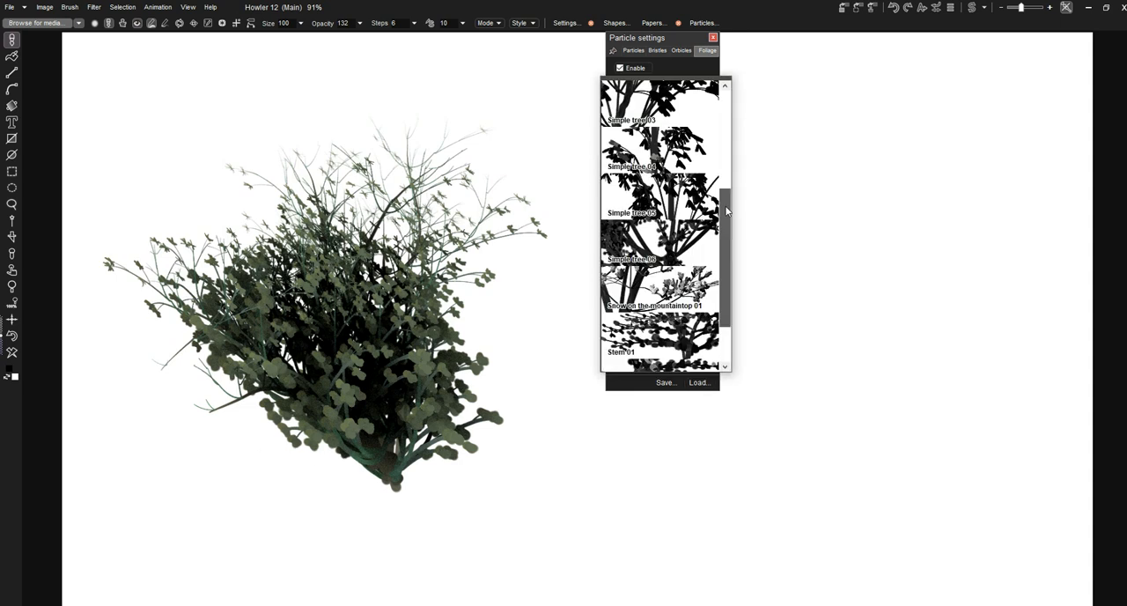
{"action": "mouse_move", "coordinate": [724, 187]}
{"action": "left_mouse_down"}
{"action": "mouse_move", "coordinate": [741, 262]}
{"action": "mouse_move", "coordinate": [748, 161]}
{"action": "mouse_move", "coordinate": [672, 118]}
{"action": "left_mouse_up"}
{"action": "left_click", "coordinate": [675, 141]}
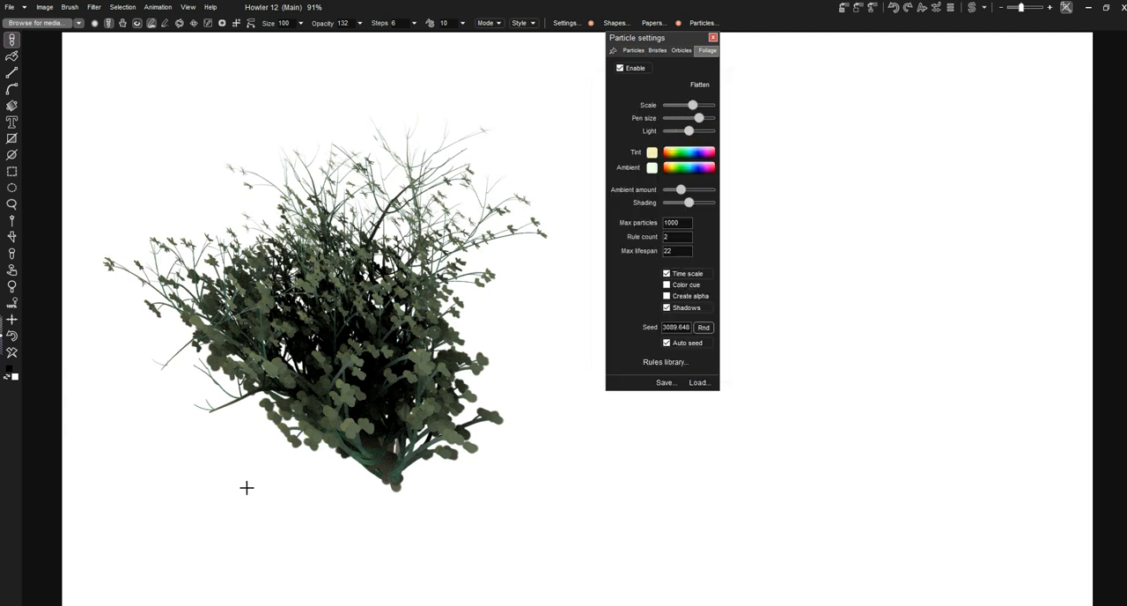
Paint a row of overlapping grass tufts along the base of the bush
{"action": "left_click_drag", "start_coordinate": [187, 491], "coordinate": [256, 495]}
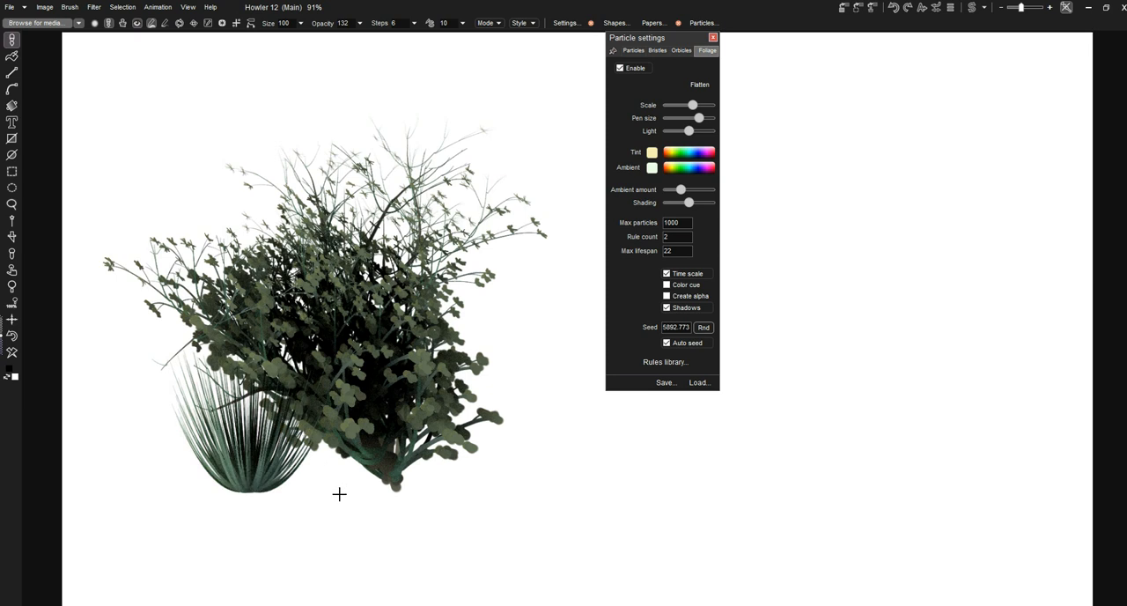
{"action": "left_click_drag", "start_coordinate": [327, 490], "coordinate": [342, 495]}
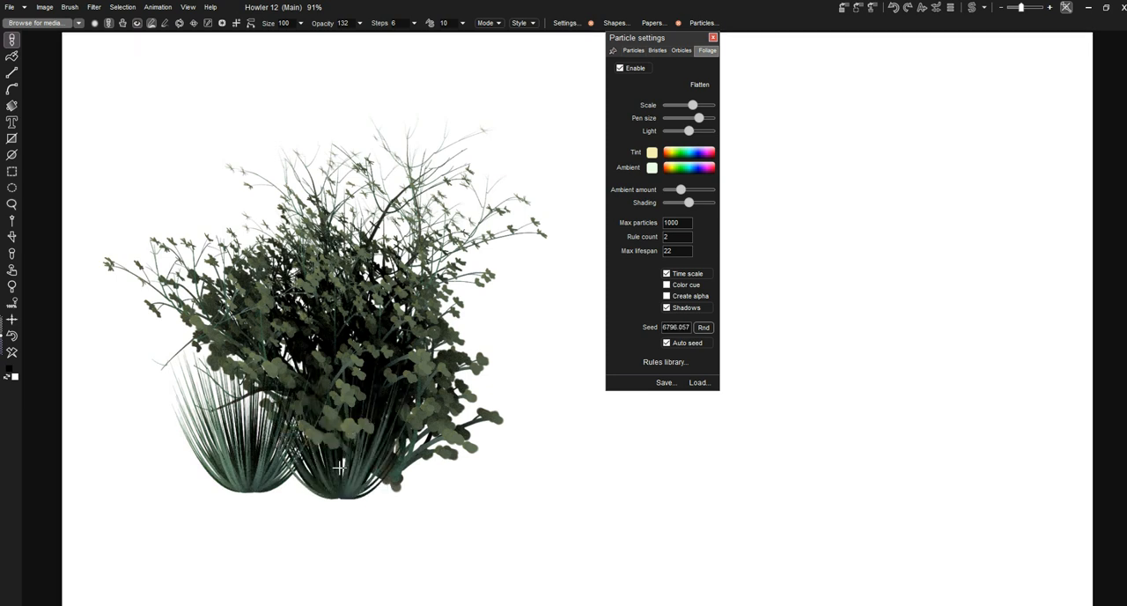
{"action": "left_click", "coordinate": [410, 486]}
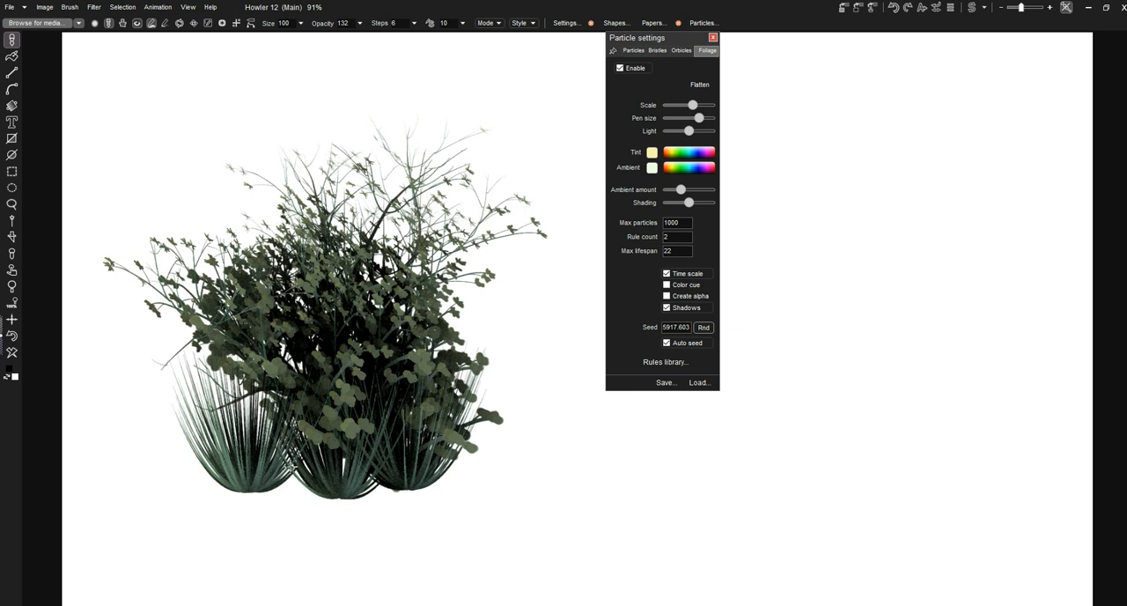
{"action": "left_click", "coordinate": [290, 490]}
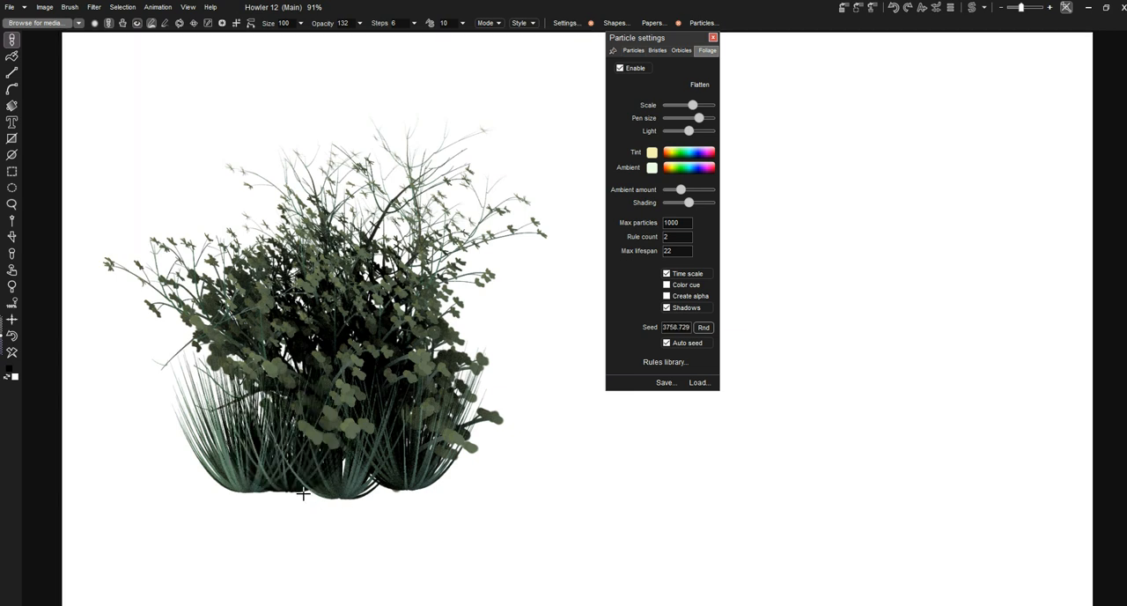
{"action": "left_click", "coordinate": [348, 502]}
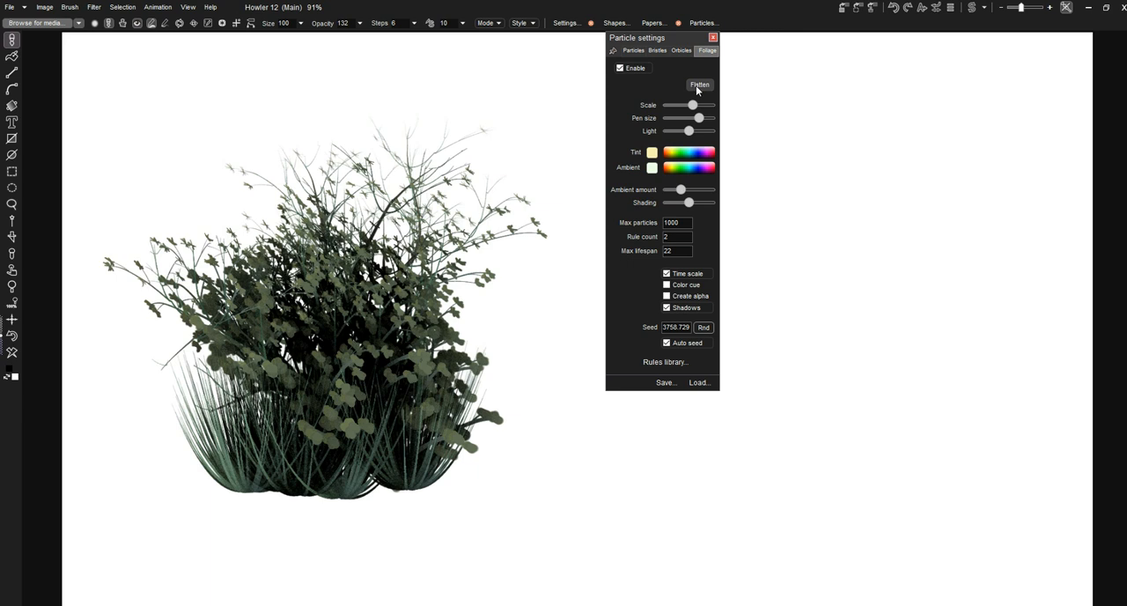
{"action": "left_click", "coordinate": [457, 478]}
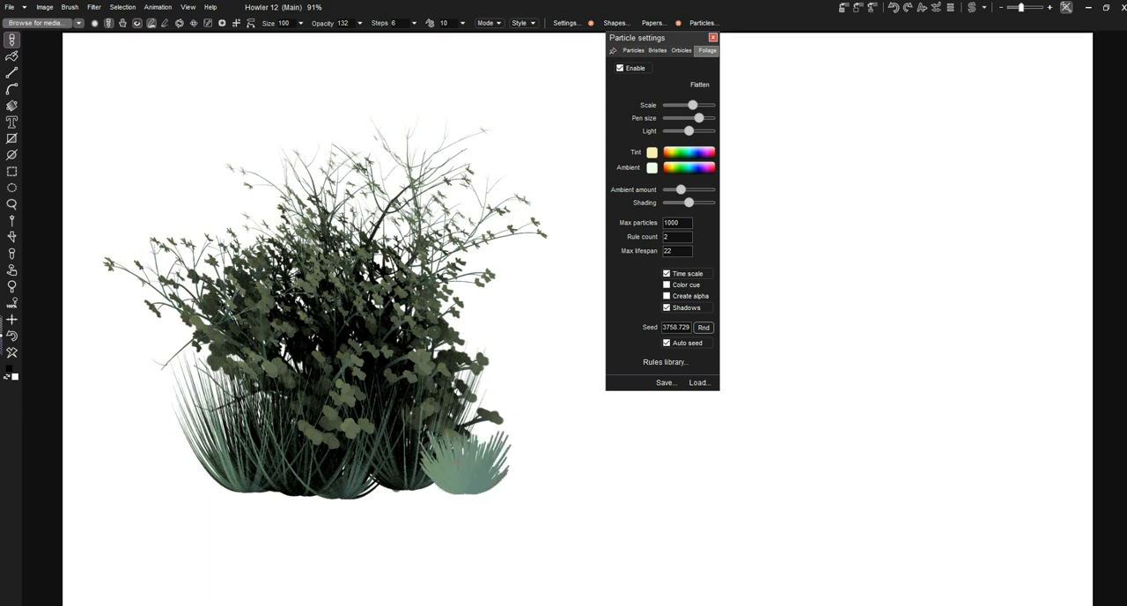
{"action": "left_click", "coordinate": [351, 500]}
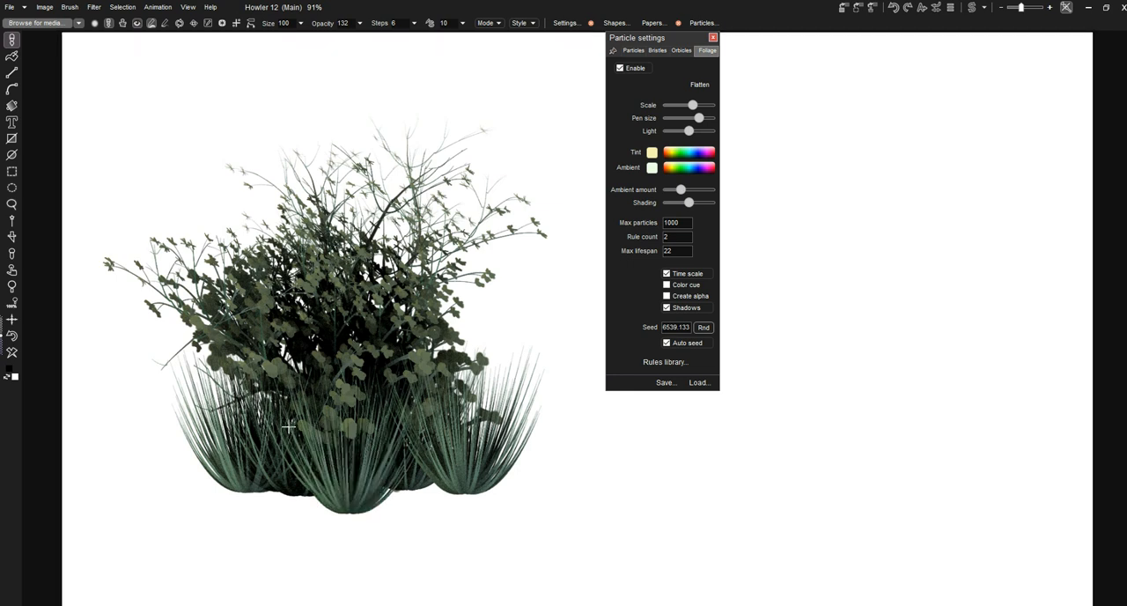
Paint more grass tufts lower down in front of the first row to thicken the clump beneath the bush
{"action": "left_click_drag", "start_coordinate": [250, 493], "coordinate": [250, 423]}
{"action": "left_click_drag", "start_coordinate": [281, 521], "coordinate": [303, 445]}
{"action": "left_click", "coordinate": [311, 535]}
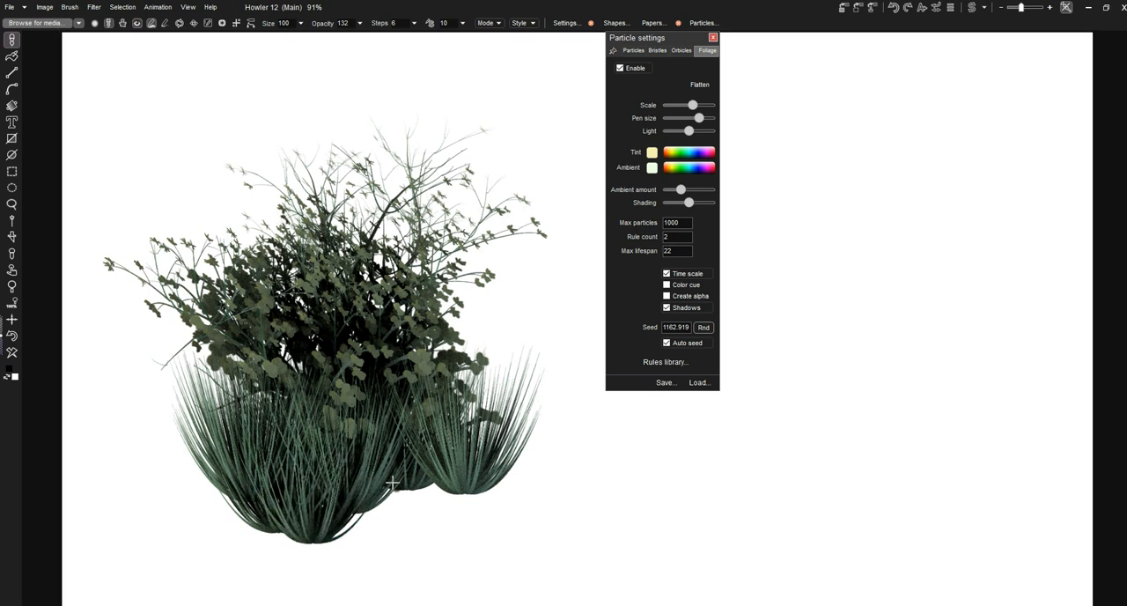
{"action": "left_click", "coordinate": [420, 488]}
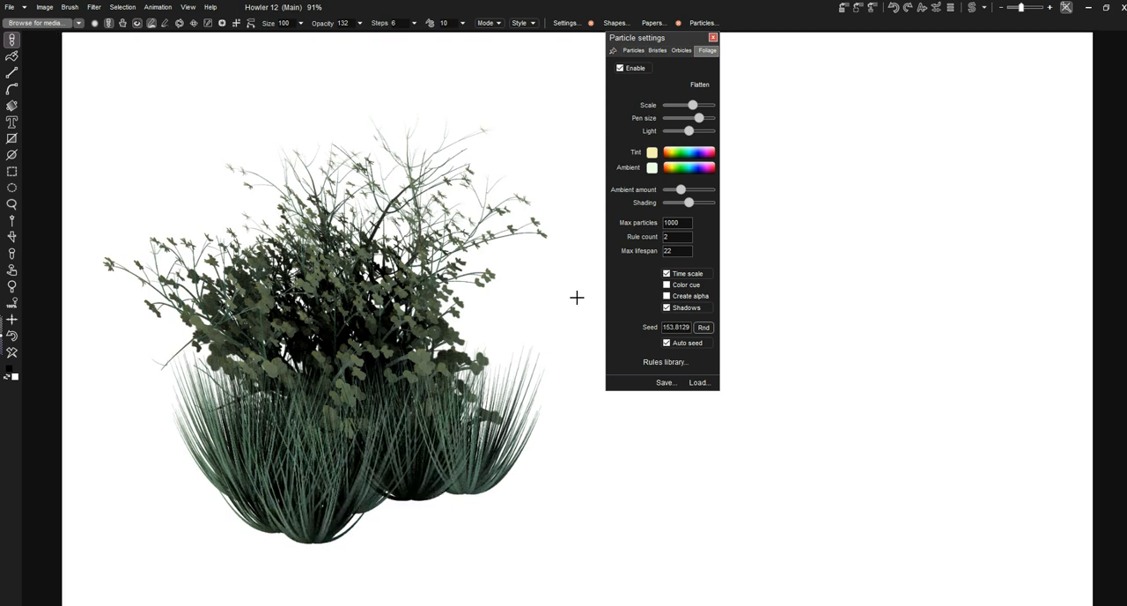
{"action": "left_click", "coordinate": [449, 497]}
{"action": "left_click", "coordinate": [366, 554]}
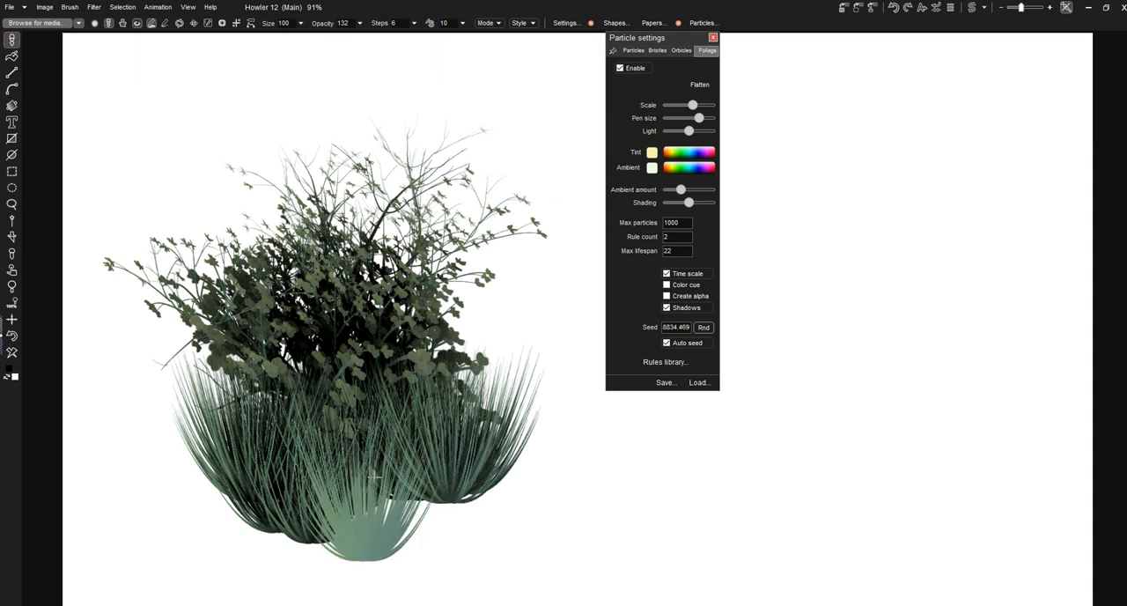
{"action": "left_click", "coordinate": [425, 538]}
{"action": "left_click", "coordinate": [409, 553]}
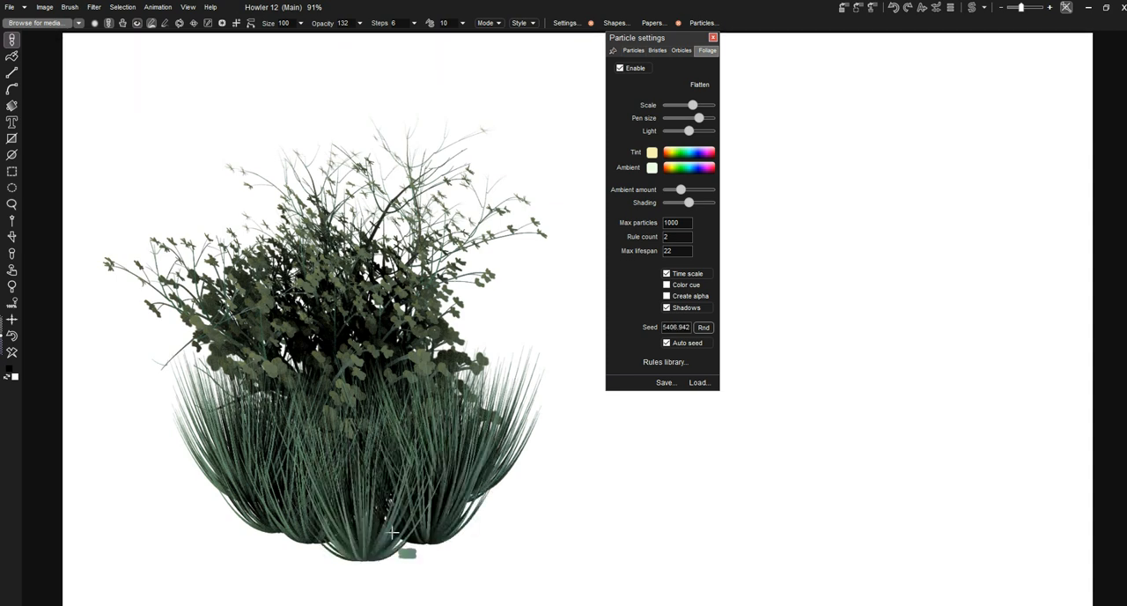
{"action": "left_click", "coordinate": [289, 553]}
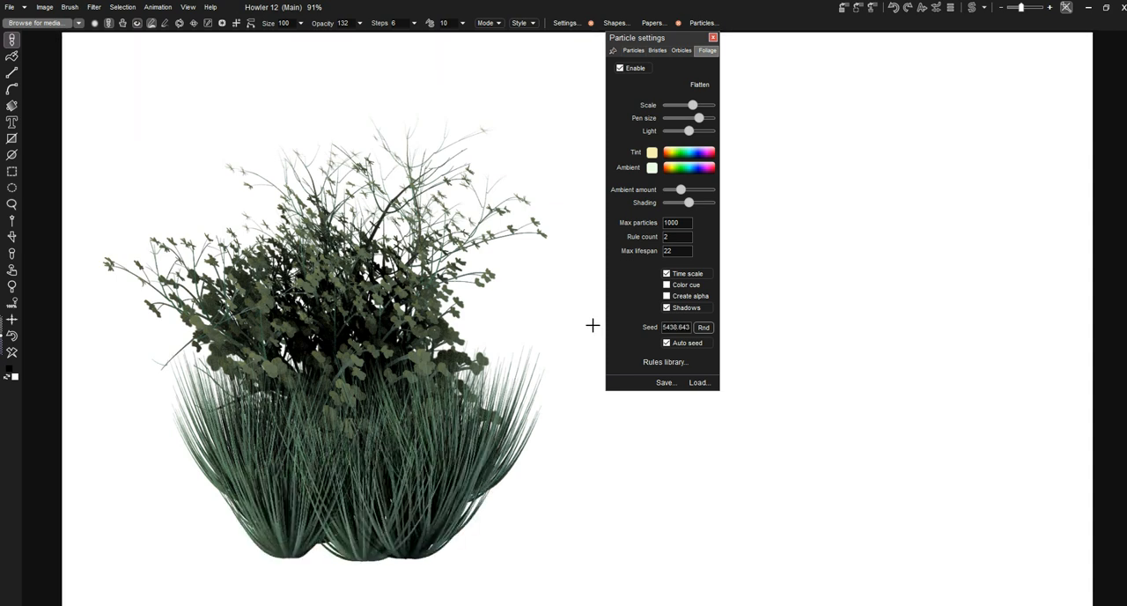
Raise the foliage light, ambient amount and shading above the middle, painting brighter grass tufts along the front of the clump
{"action": "left_click_drag", "start_coordinate": [689, 130], "coordinate": [702, 131]}
{"action": "left_click_drag", "start_coordinate": [682, 189], "coordinate": [692, 189]}
{"action": "left_click", "coordinate": [331, 550]}
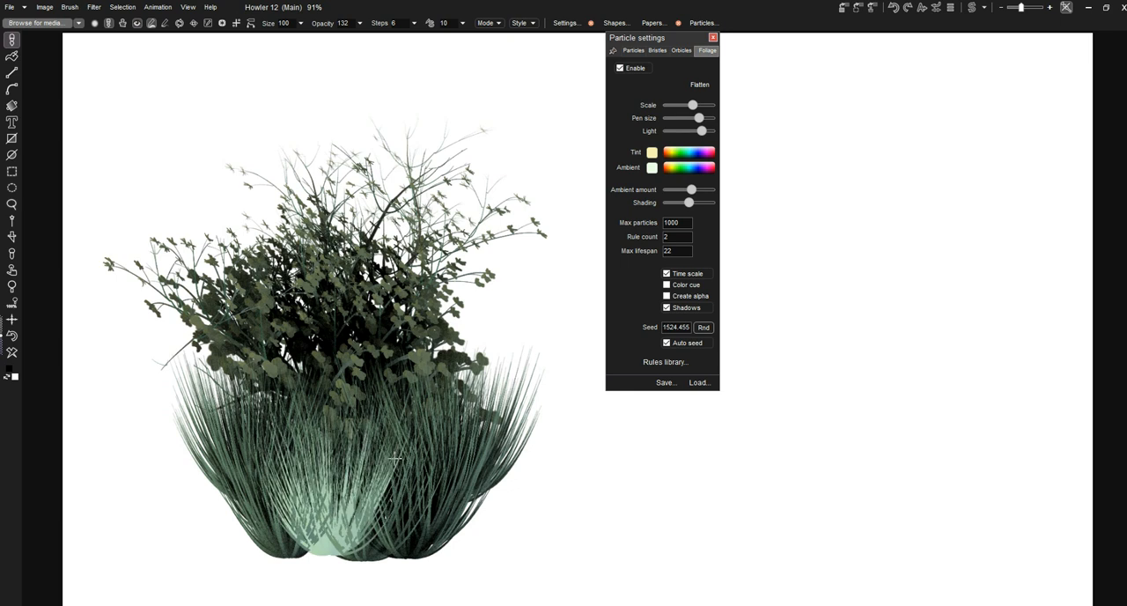
{"action": "mouse_move", "coordinate": [691, 190]}
{"action": "left_mouse_down"}
{"action": "mouse_move", "coordinate": [702, 191]}
{"action": "mouse_move", "coordinate": [697, 203]}
{"action": "left_mouse_up"}
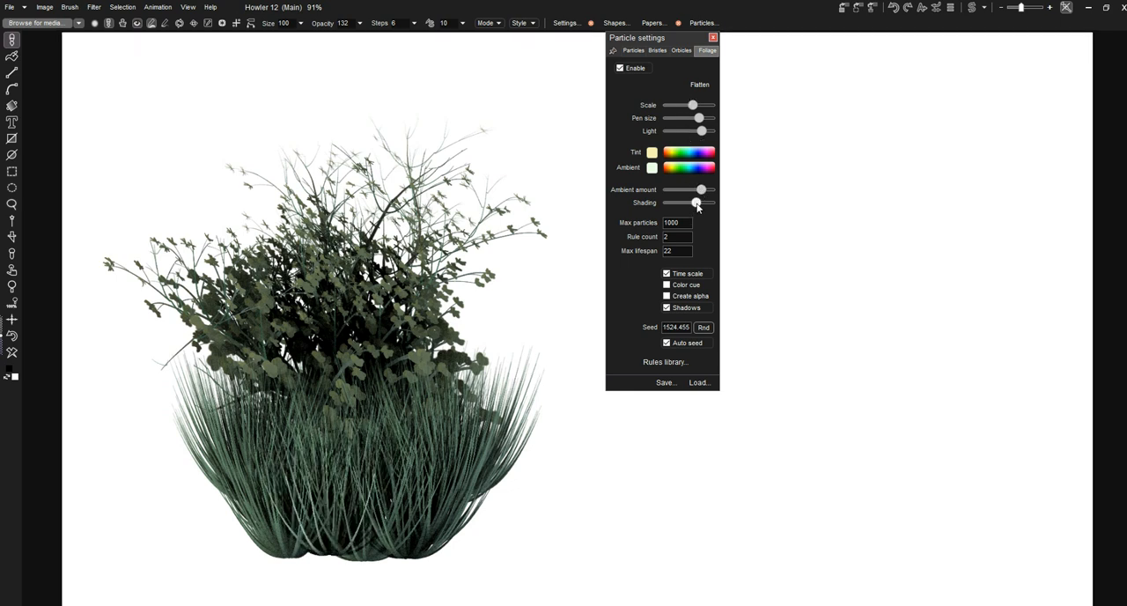
{"action": "left_click", "coordinate": [387, 565]}
{"action": "left_click", "coordinate": [340, 574]}
{"action": "left_click", "coordinate": [264, 568]}
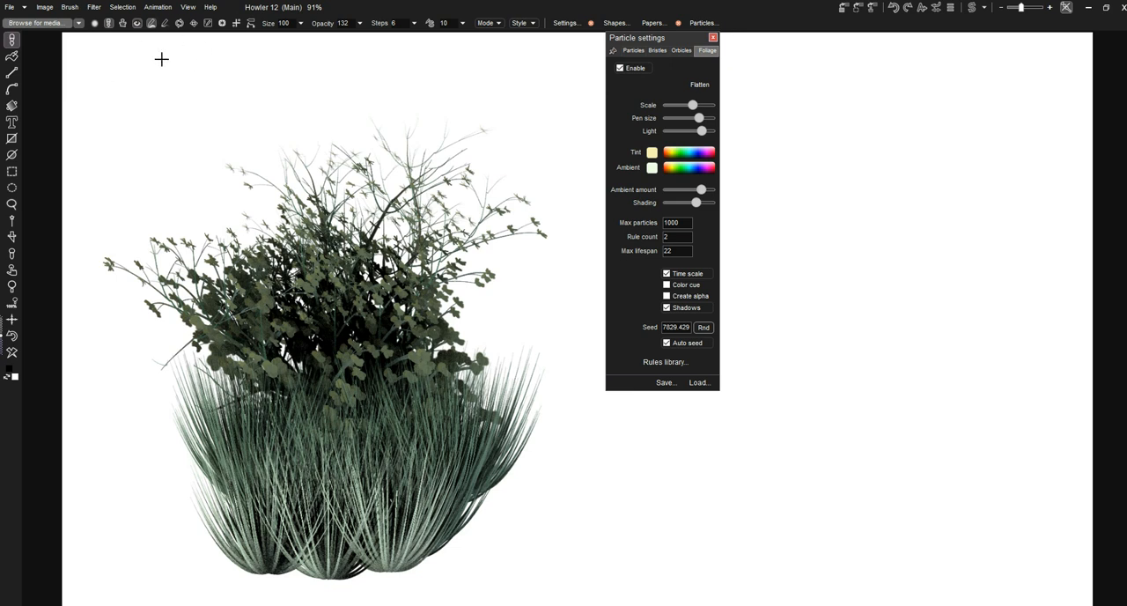
Examine the available animation commands, including the options for storing an animation, the timeline and the brush keyframer
{"action": "left_click", "coordinate": [173, 8]}
{"action": "left_click", "coordinate": [174, 8]}
{"action": "left_click", "coordinate": [152, 9]}
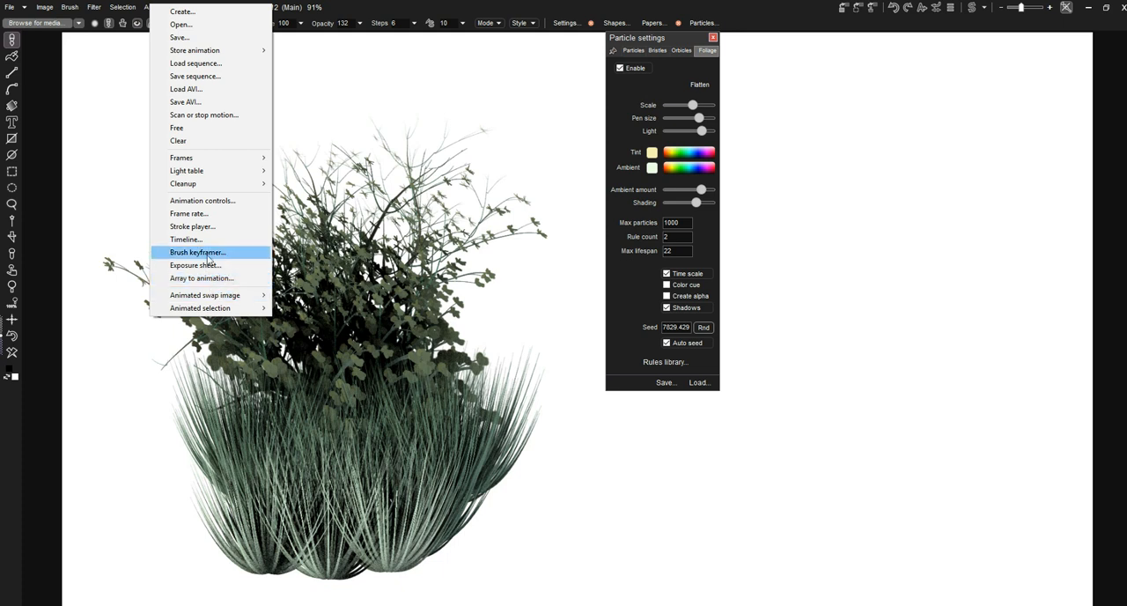
{"action": "mouse_move", "coordinate": [251, 311]}
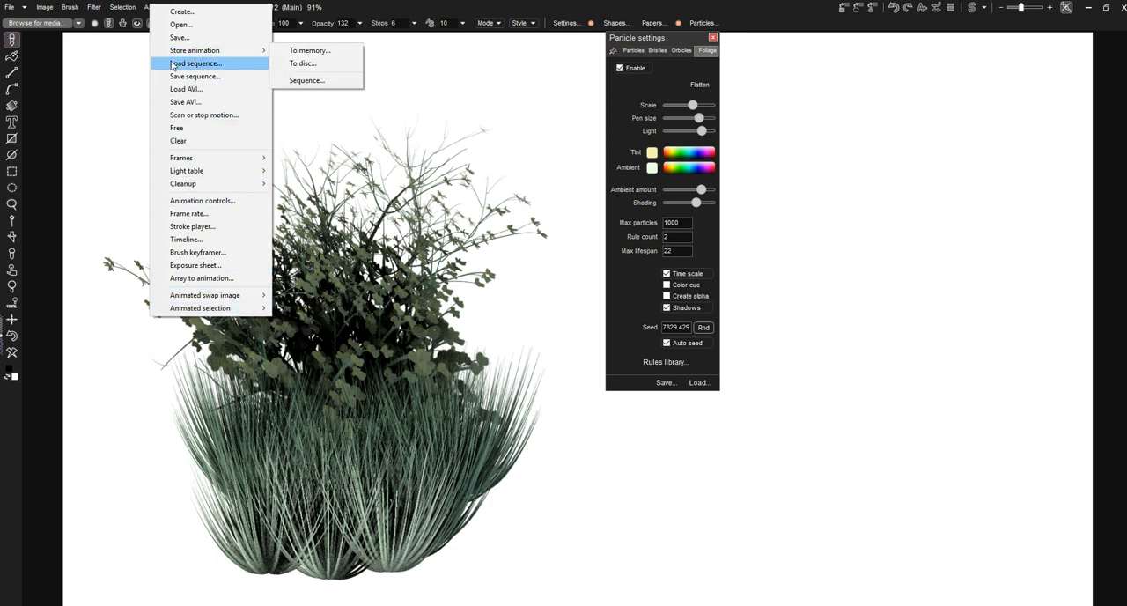
{"action": "mouse_move", "coordinate": [167, 51]}
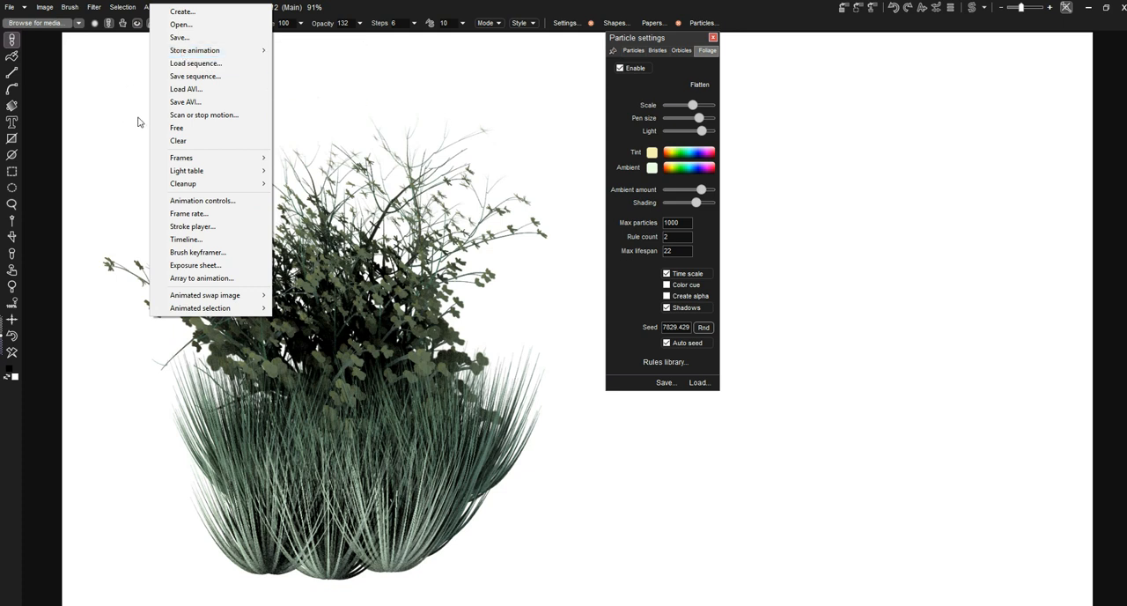
{"action": "mouse_move", "coordinate": [163, 183]}
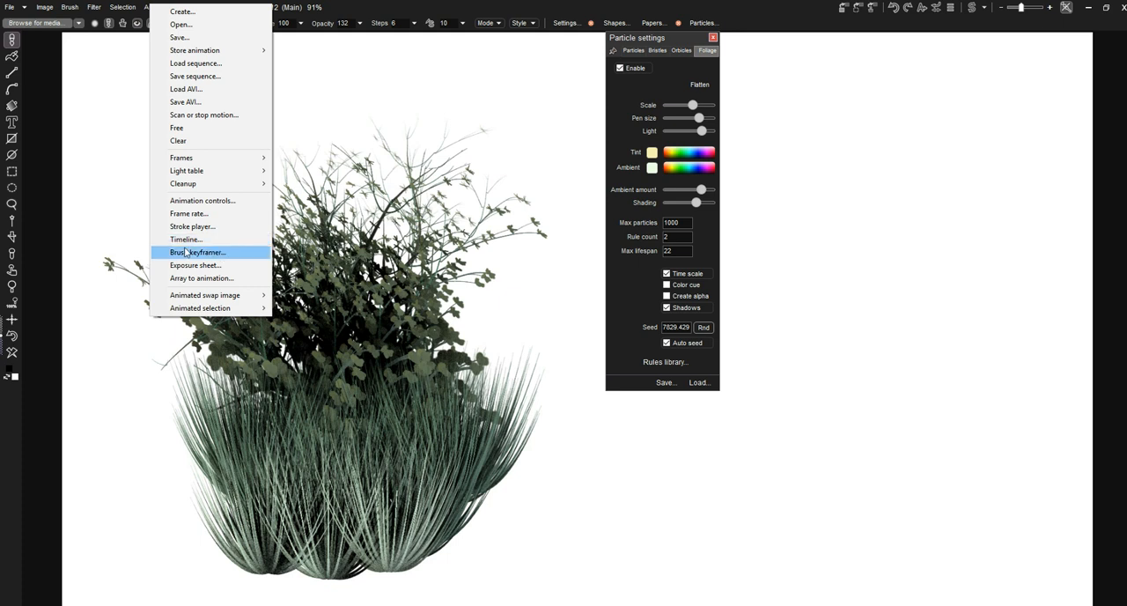
{"action": "left_click", "coordinate": [353, 9]}
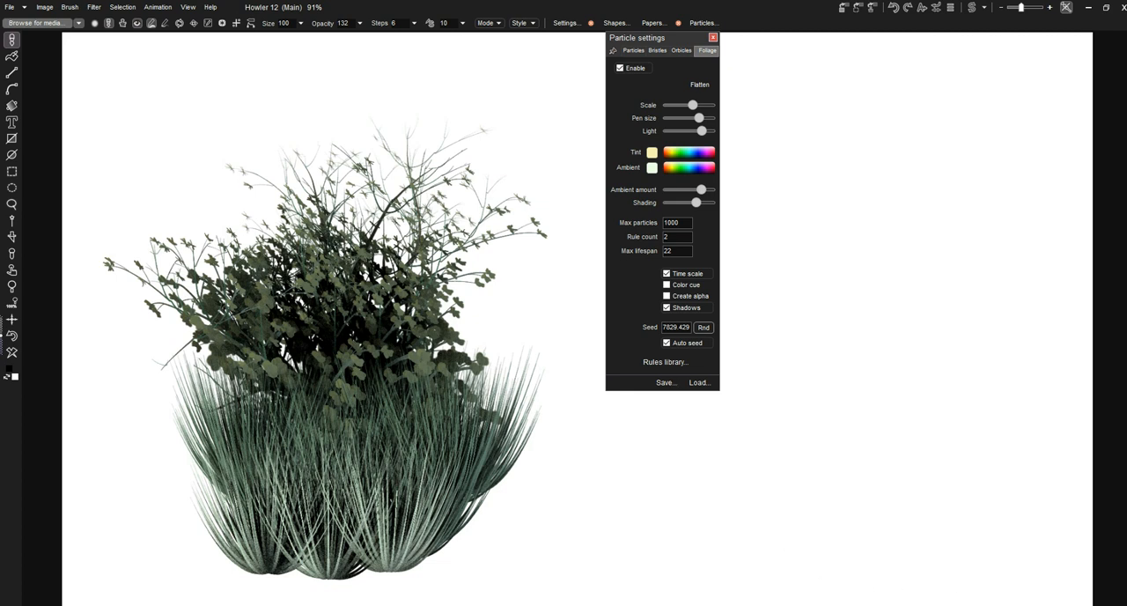
{"action": "left_click", "coordinate": [1003, 605]}
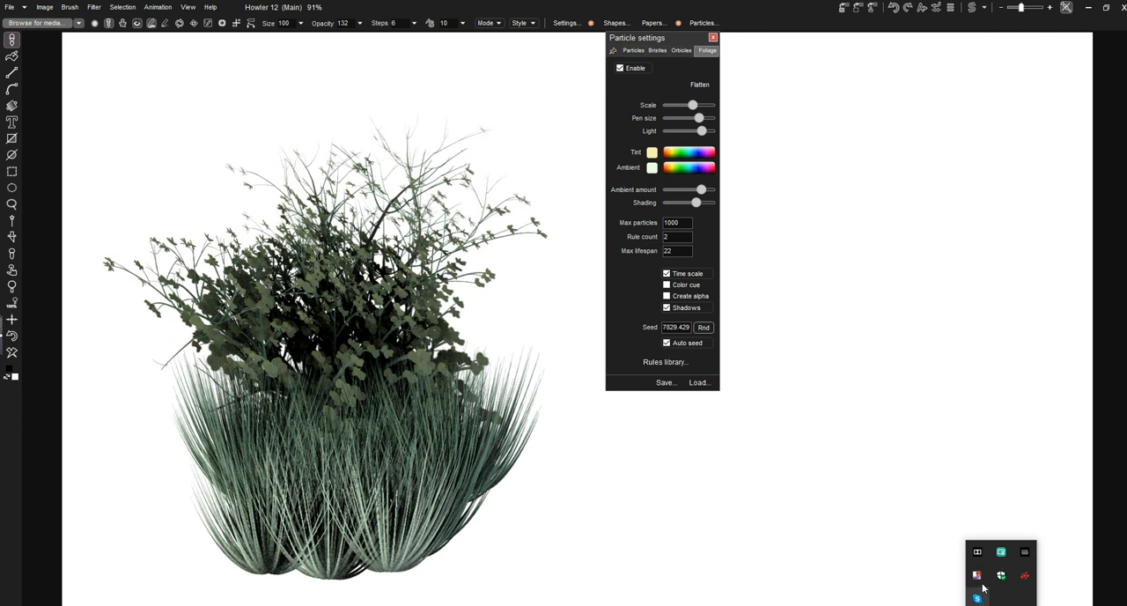